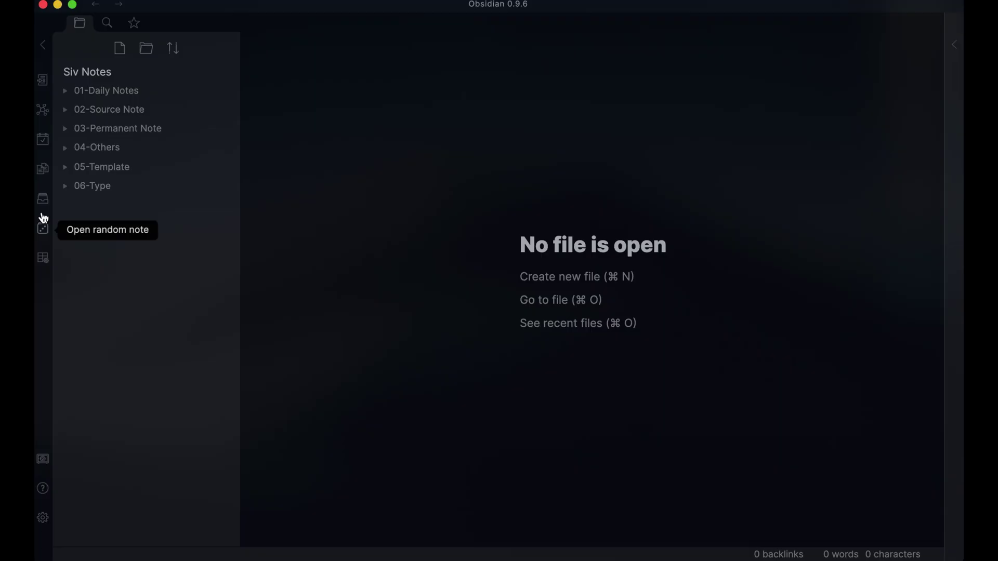
Create a new Zettelkasten note and enter the author's name under the author line
left_click(42, 200)
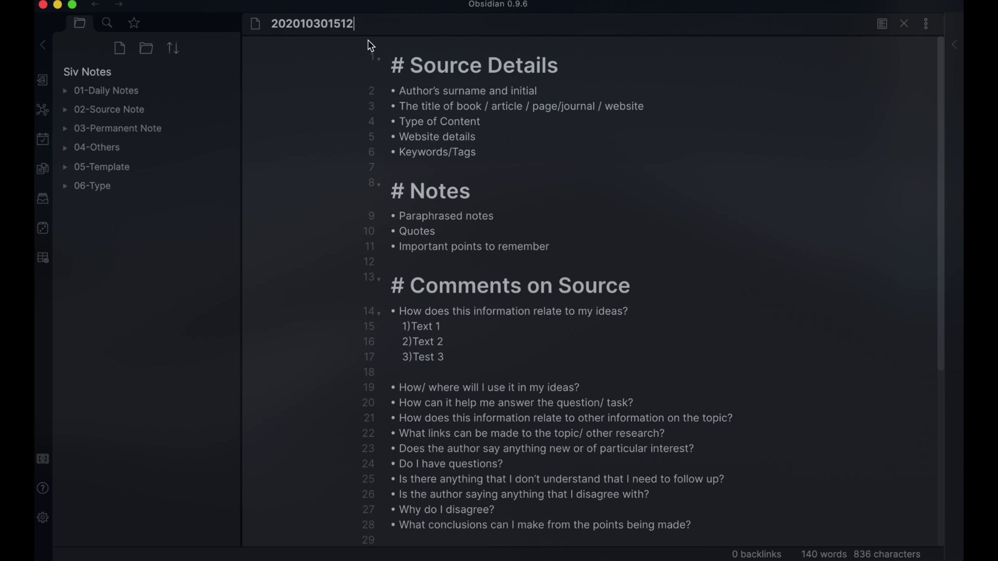
left_click(546, 92)
key("Return")
type("Si")
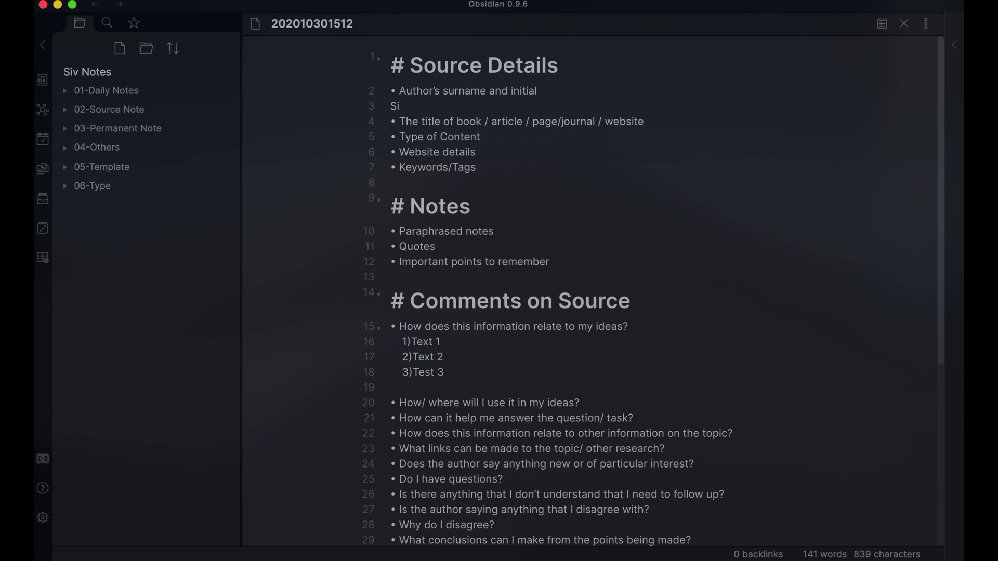
type("v W.")
key("Return")
Add the source title 'Pomodoro review' and append '-Pomodoro review' to the note name
left_click(681, 134)
key("Return")
type("Po")
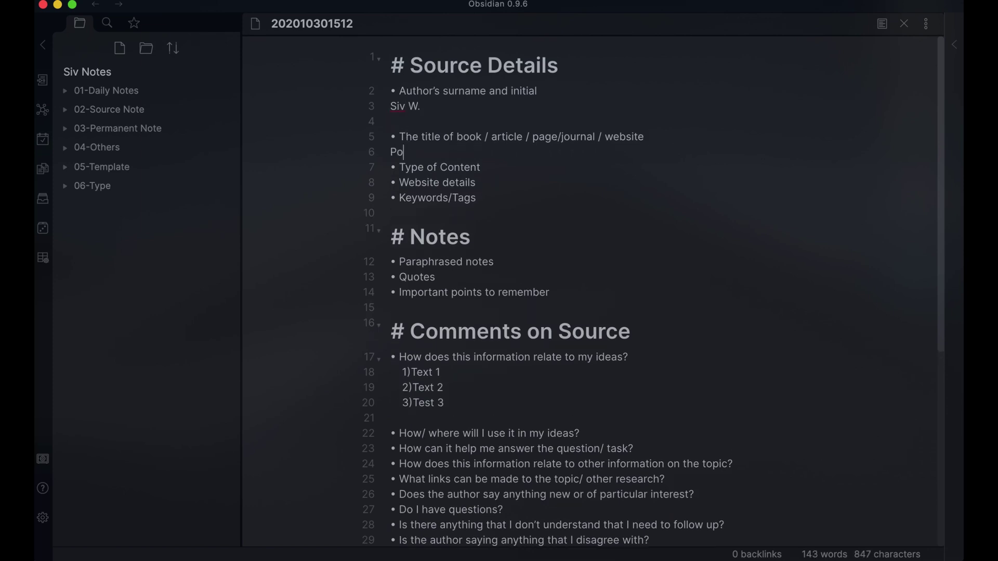
type("modoro review")
left_click_drag(495, 156, 388, 151)
key("super+c")
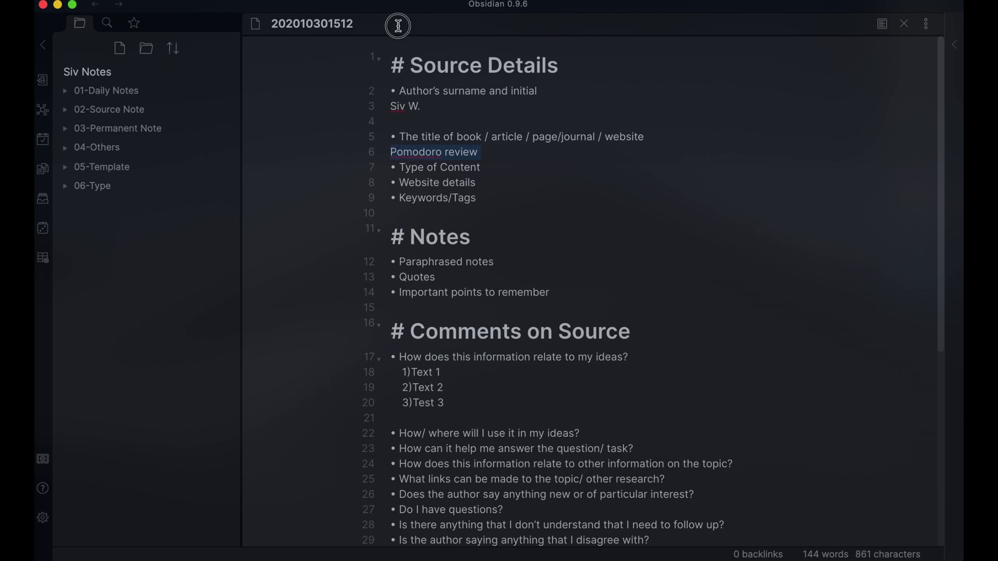
left_click(398, 24)
type("-")
key("super+v")
left_click(515, 151)
key("Return")
Set the Type of Content to the [[005-Weblink]] link
left_click(514, 185)
key("Return")
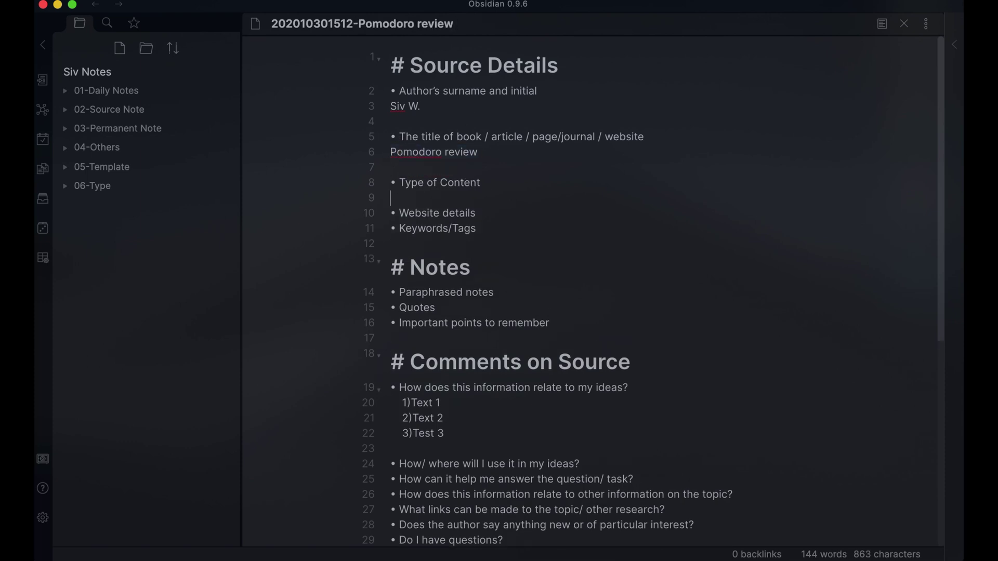
type("[[005-")
key("Return")
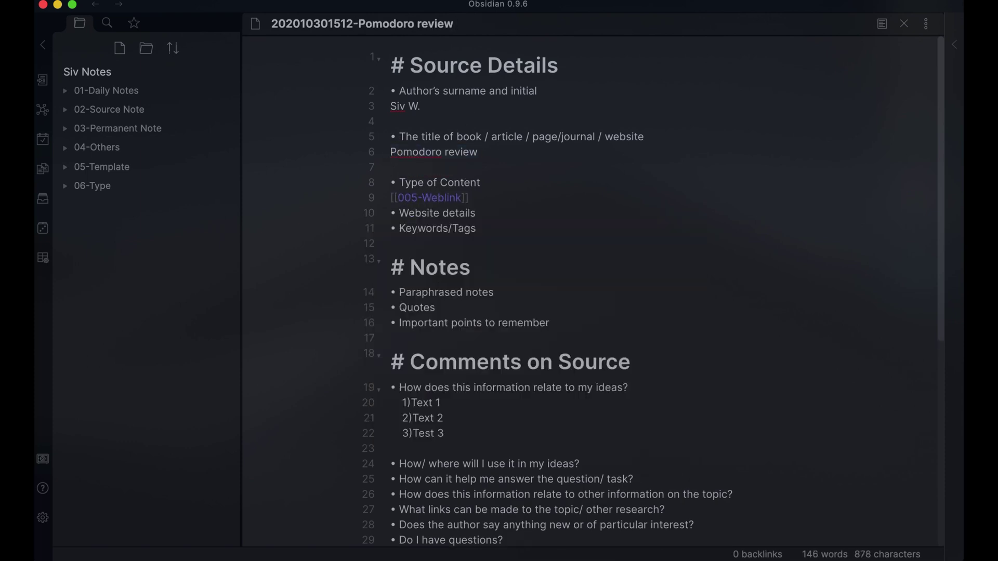
key("Return")
Fill in the author's website address and tag the note #pomodoro
left_click(485, 229)
key("Return")
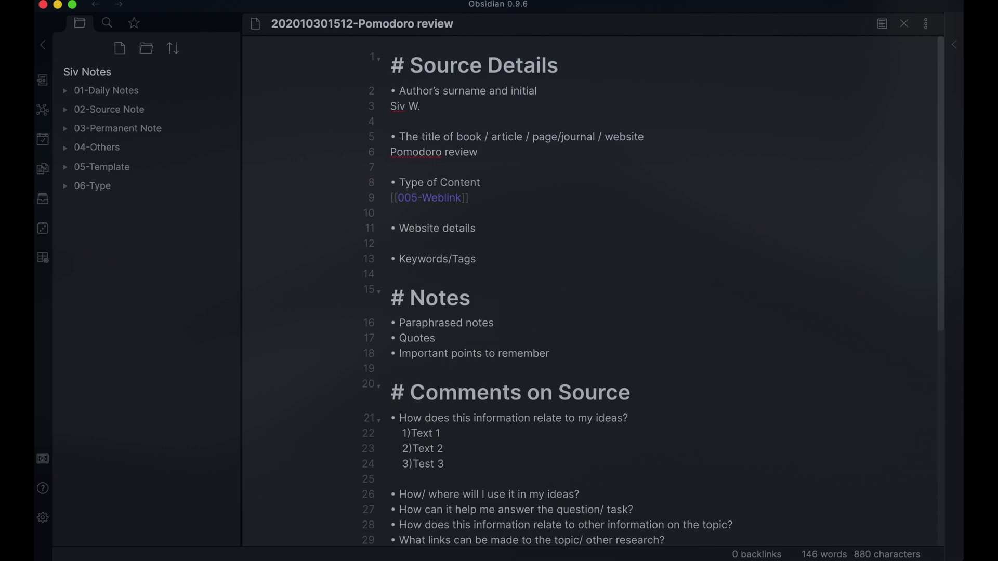
type("www.sivwuk.com")
key("Return")
left_click(417, 288)
type("#po")
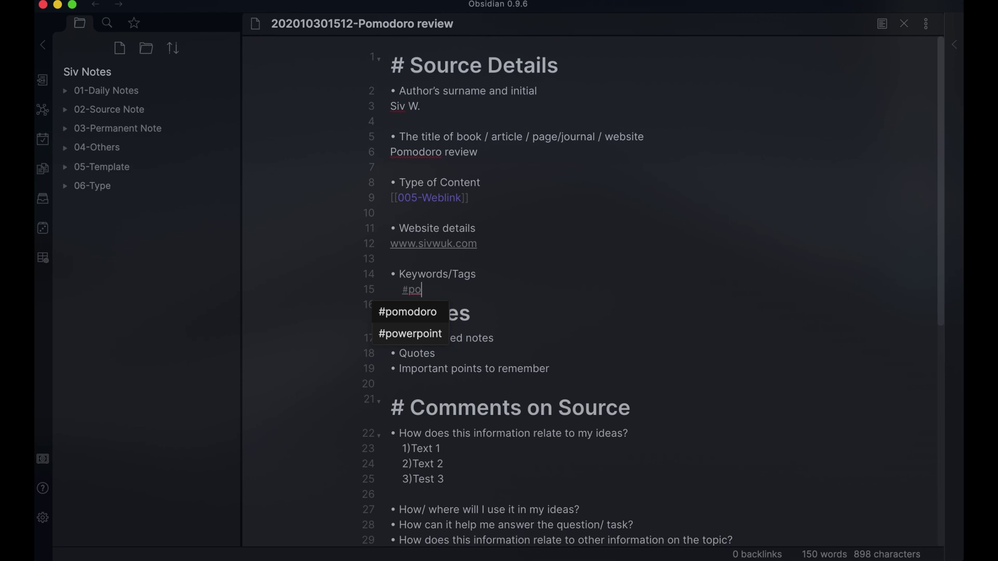
key("Return")
List note 1, Note 2 and Note 3 as bullet items under Paraphrased notes
key("Return")
key("Return")
left_click(507, 370)
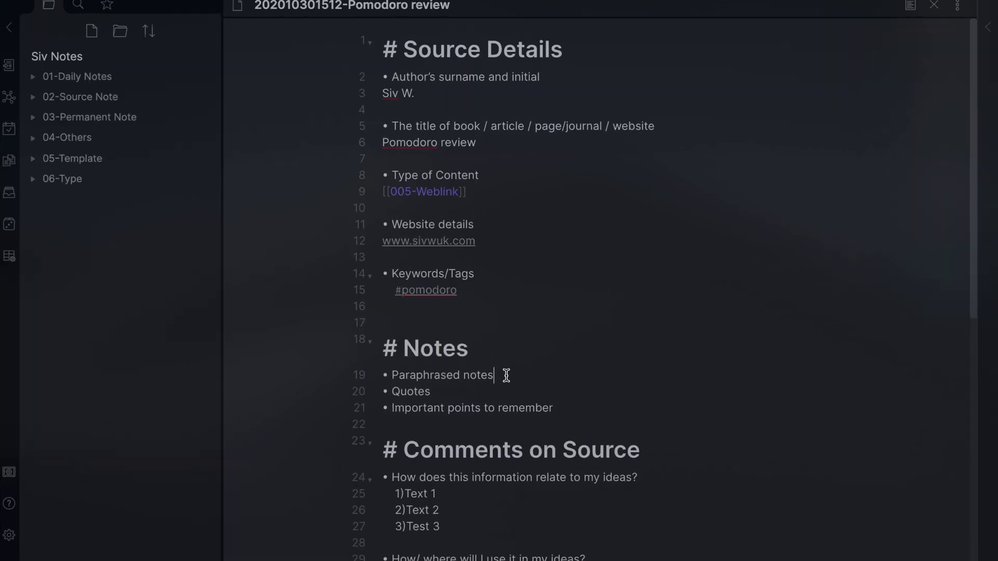
key("Return")
type("- note 1")
key("Return")
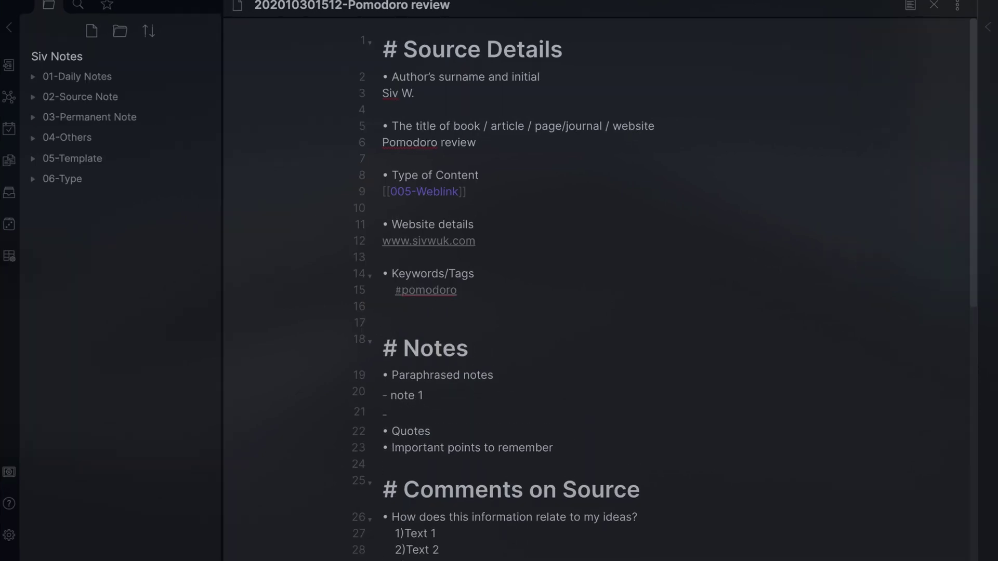
type("Note 2")
key("Return")
type("No")
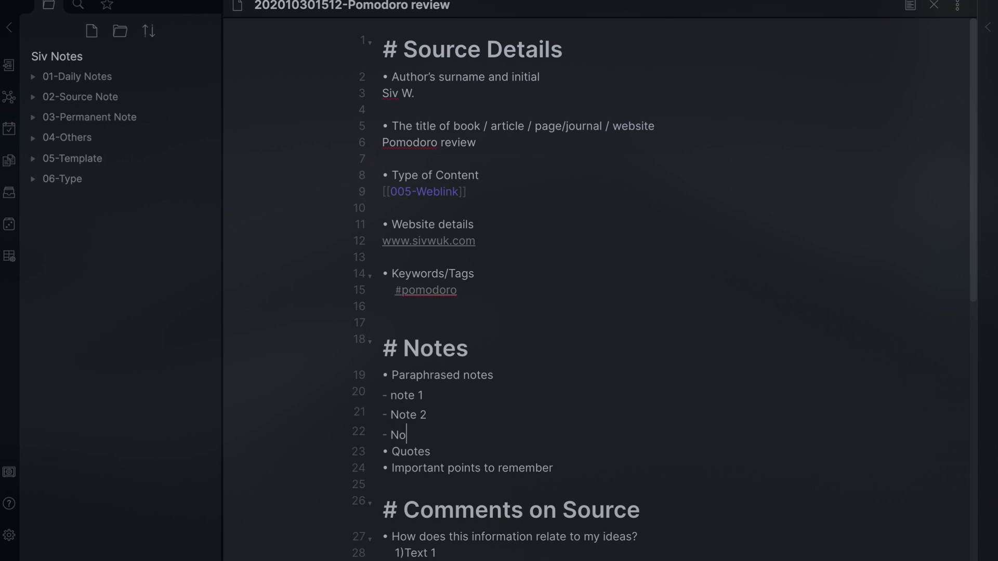
type("te 3")
Add the item -Quote 1 under Quotes
key("Return")
key("BackSpace")
key("BackSpace")
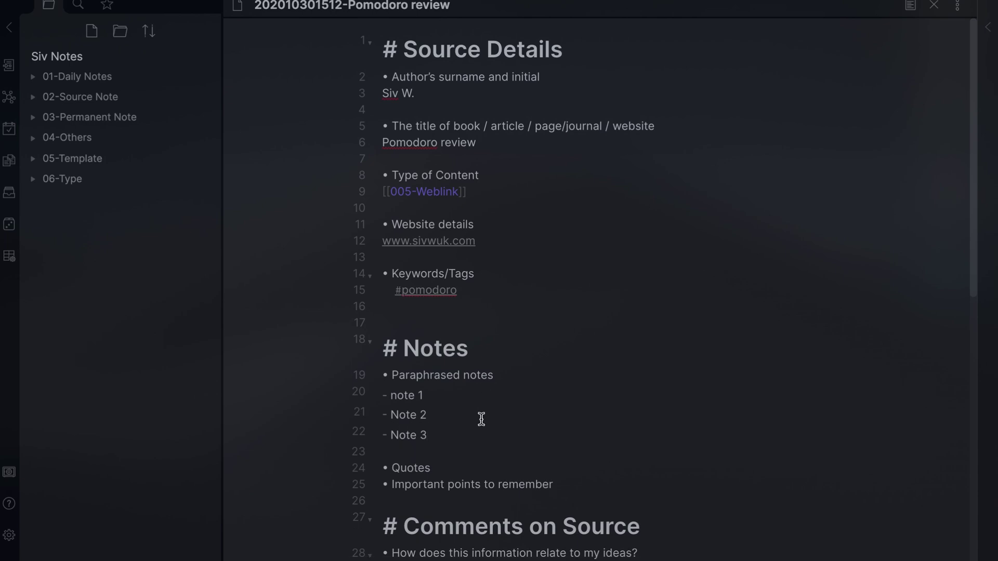
left_click(461, 470)
scroll(461, 472, "down", 3)
key("Return")
key("Return")
key("Up")
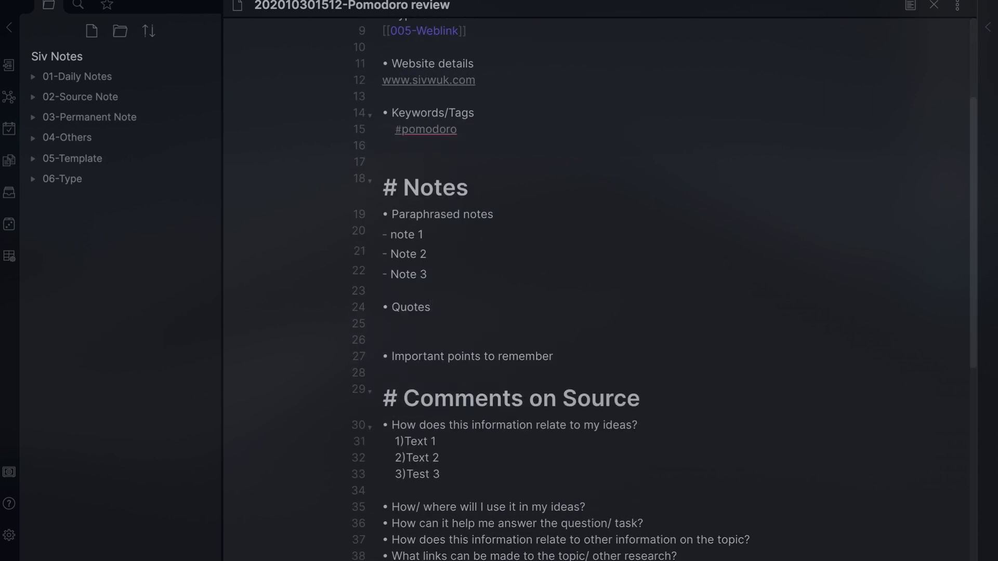
type("-Quote 1")
key("Return")
type("-")
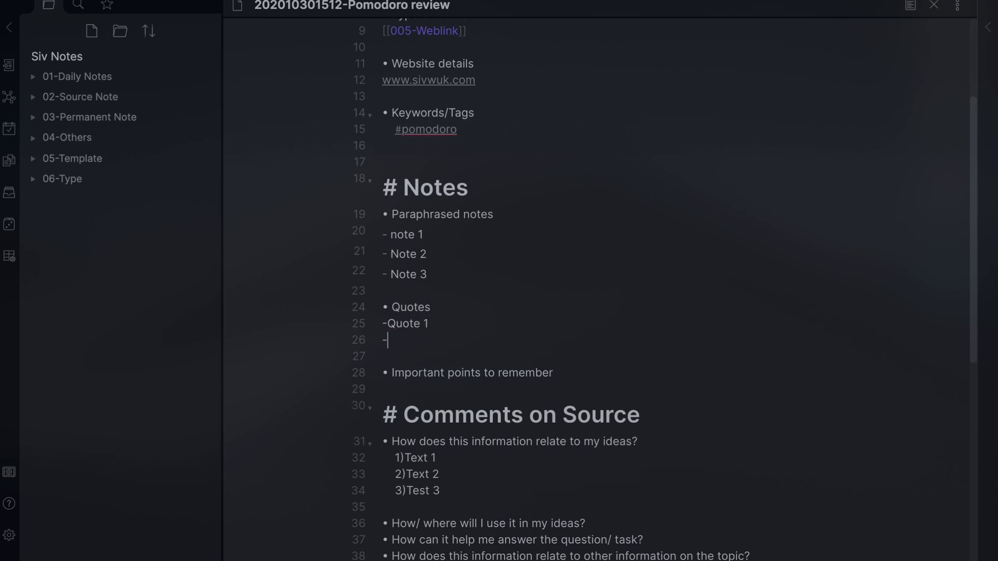
type("Quote")
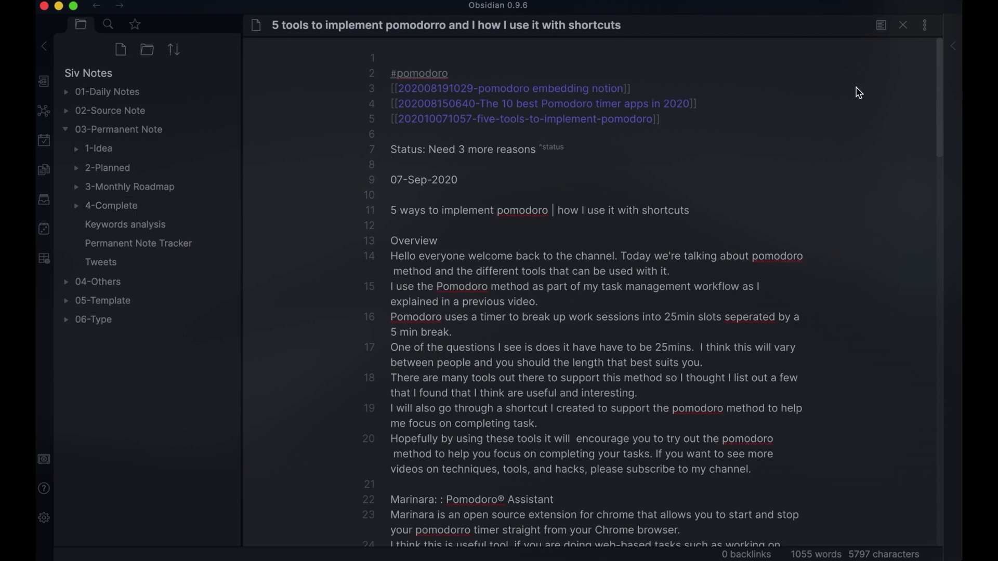
Open the pomodoro tools note in Typora, the default app, beside Obsidian
left_click(925, 25)
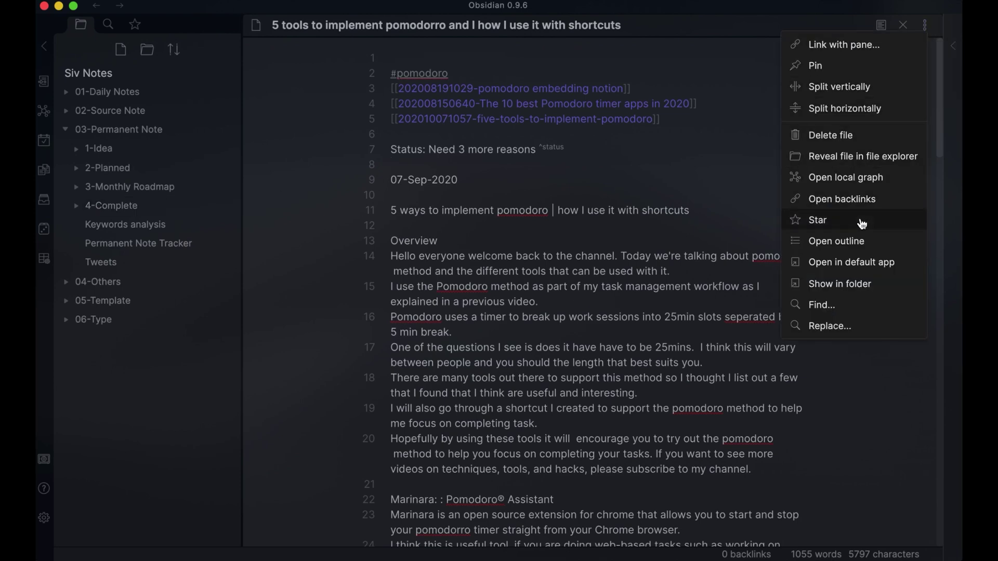
left_click(863, 264)
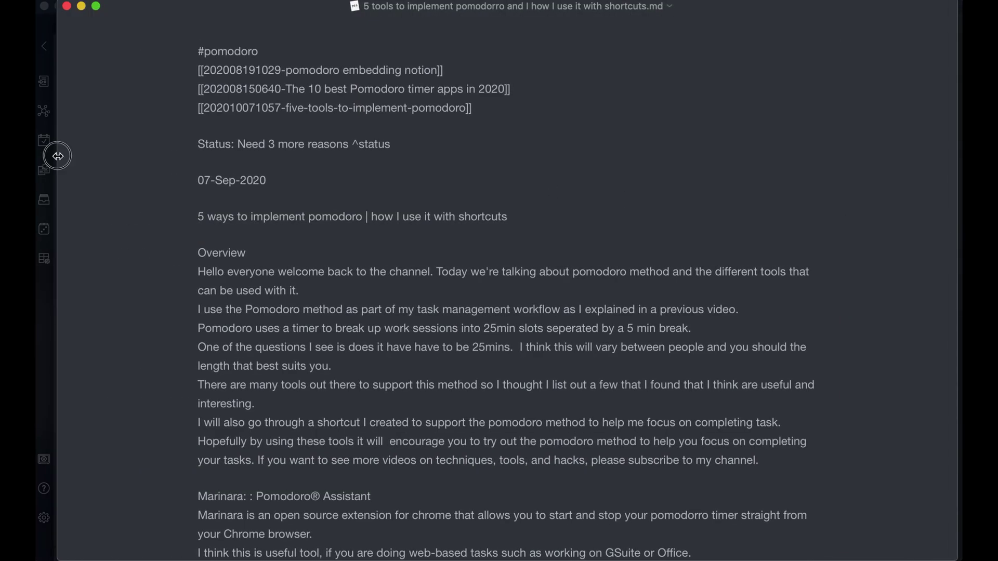
left_click_drag(59, 156, 570, 216)
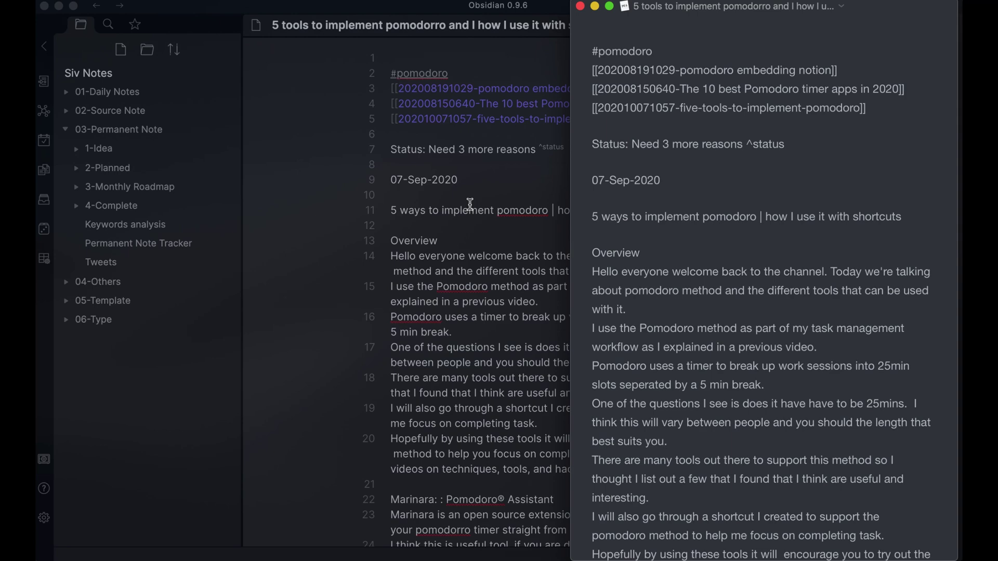
scroll(668, 260, "down", 12)
scroll(665, 249, "up", 7)
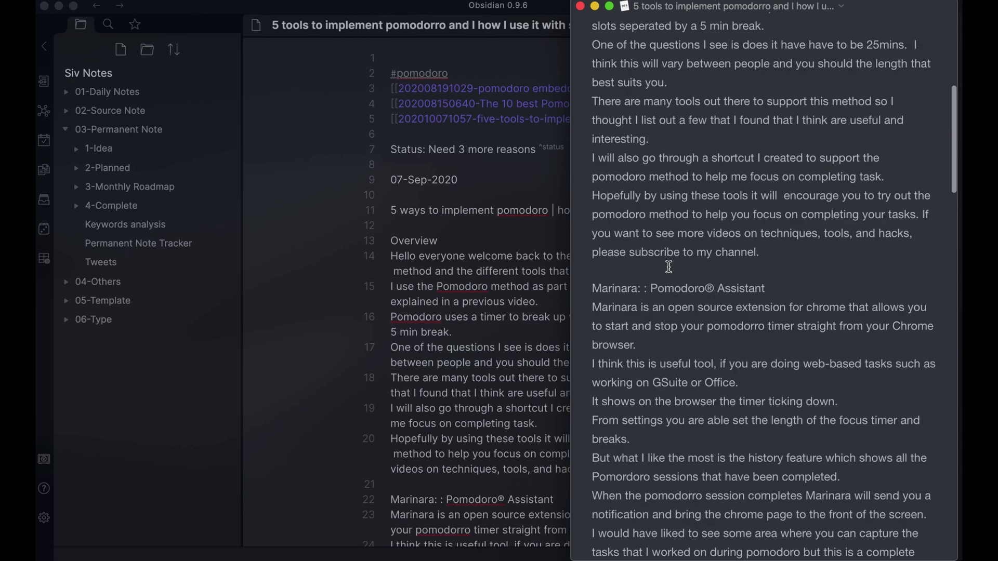
scroll(663, 246, "up", 5)
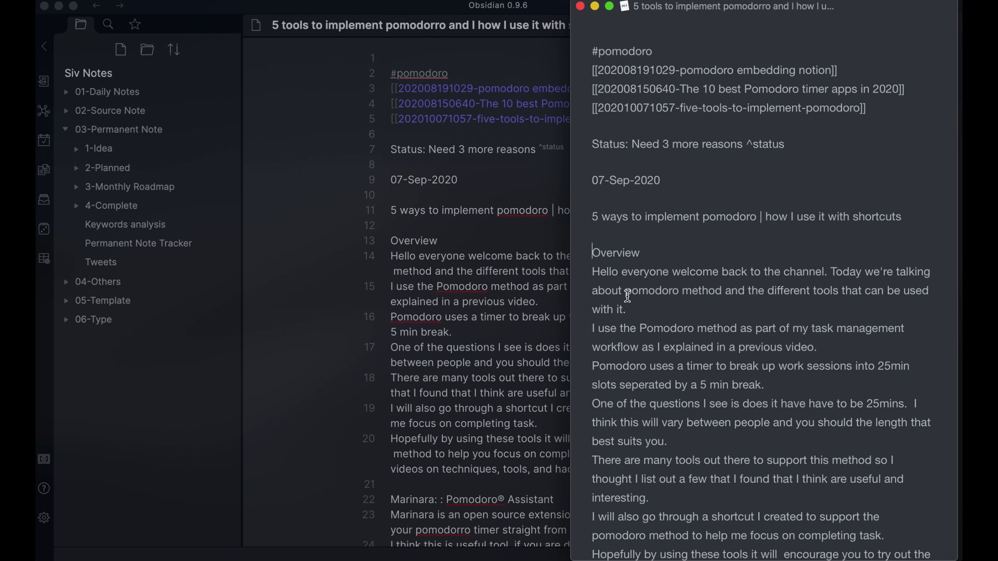
Make Overview a level-one heading in Typora, then return to Obsidian
type("##")
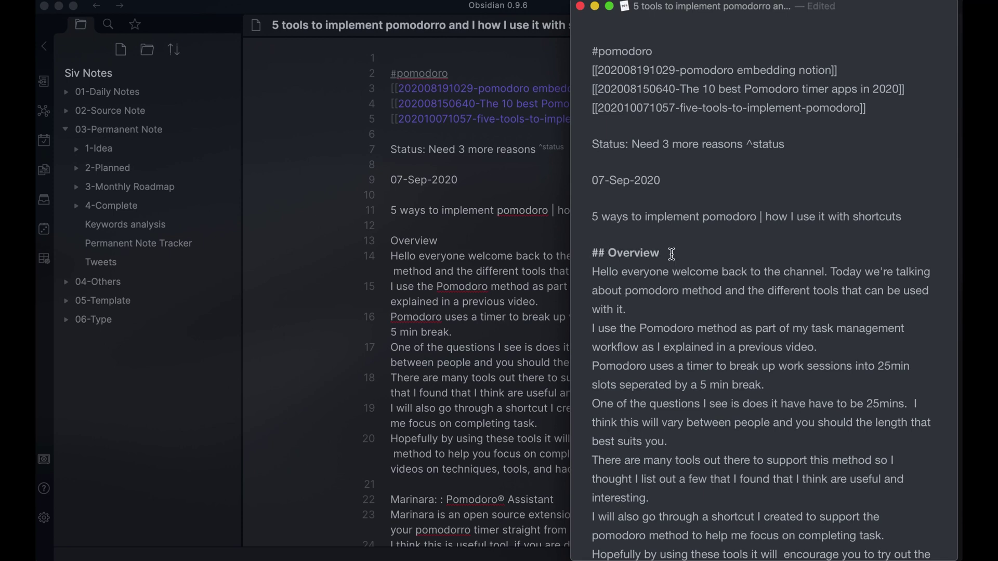
key("BackSpace")
key("Down")
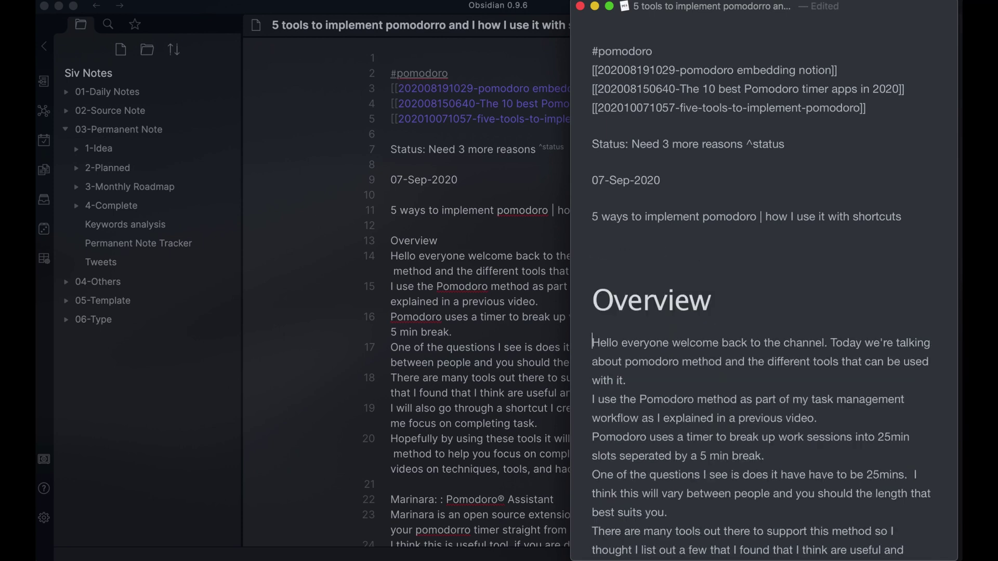
scroll(720, 253, "down", 5)
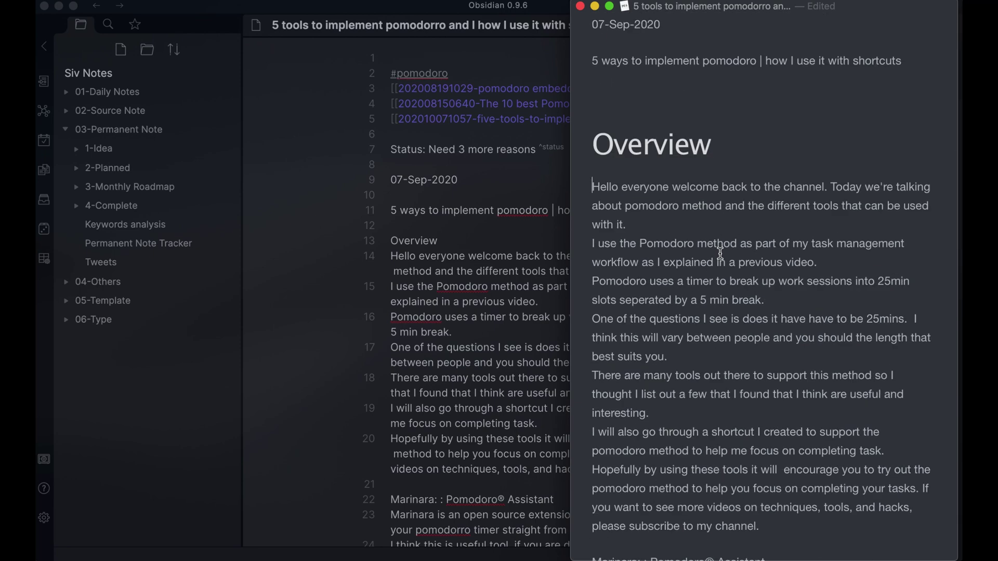
scroll(719, 253, "up", 3)
left_click(527, 259)
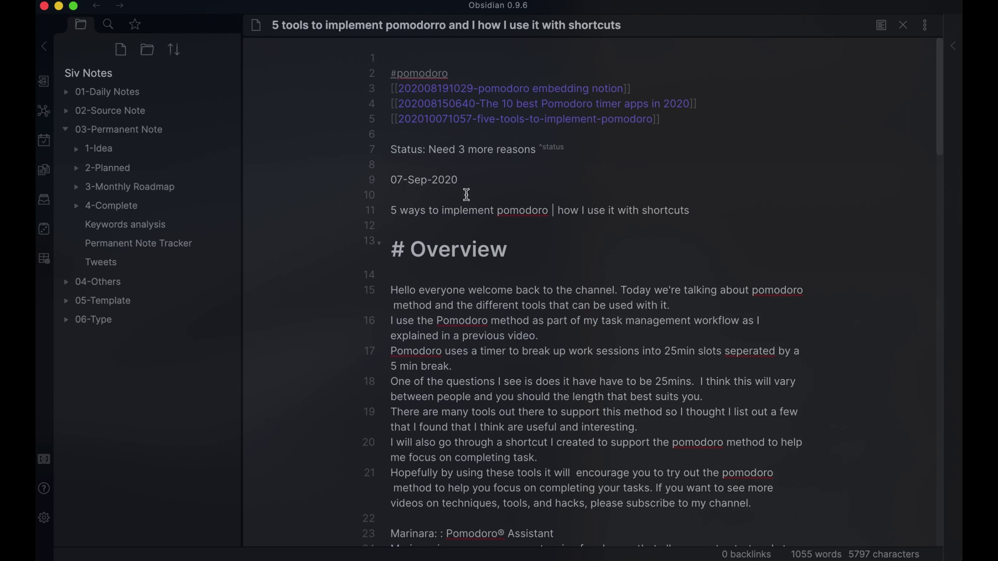
Append the block ID ^status to the 'Status: Need 3 more reasons' line
scroll(524, 216, "down", 5)
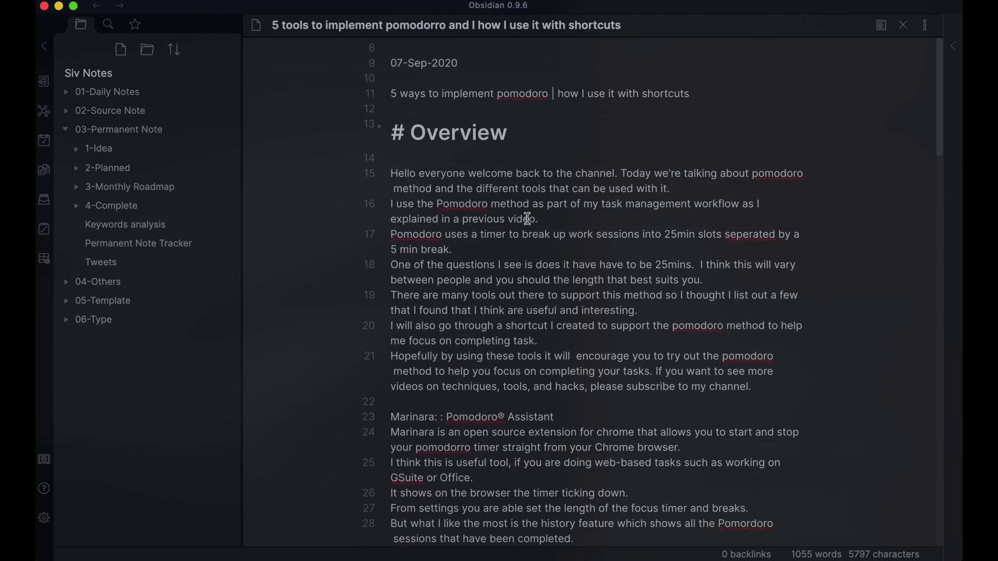
scroll(527, 219, "down", 15)
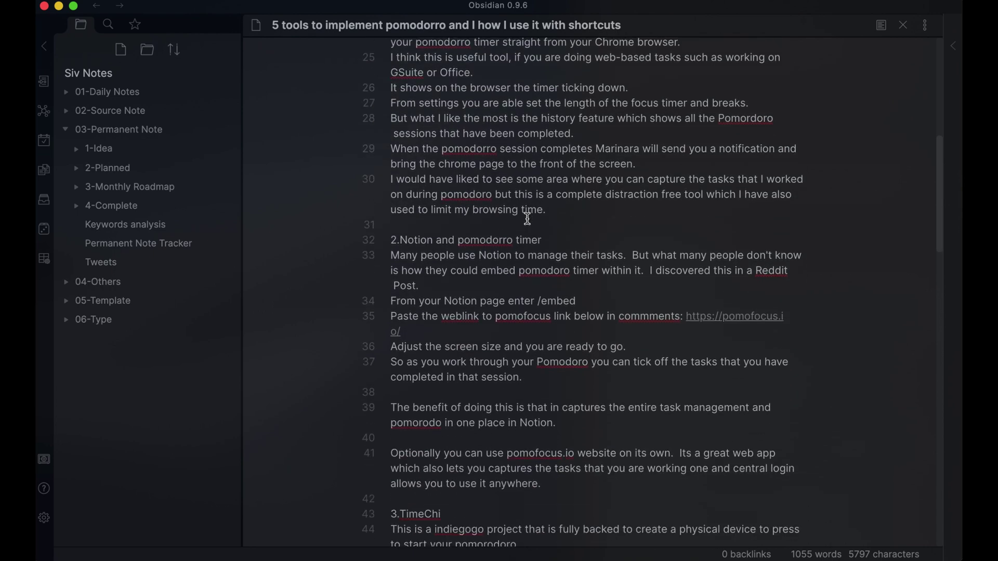
scroll(527, 218, "down", 15)
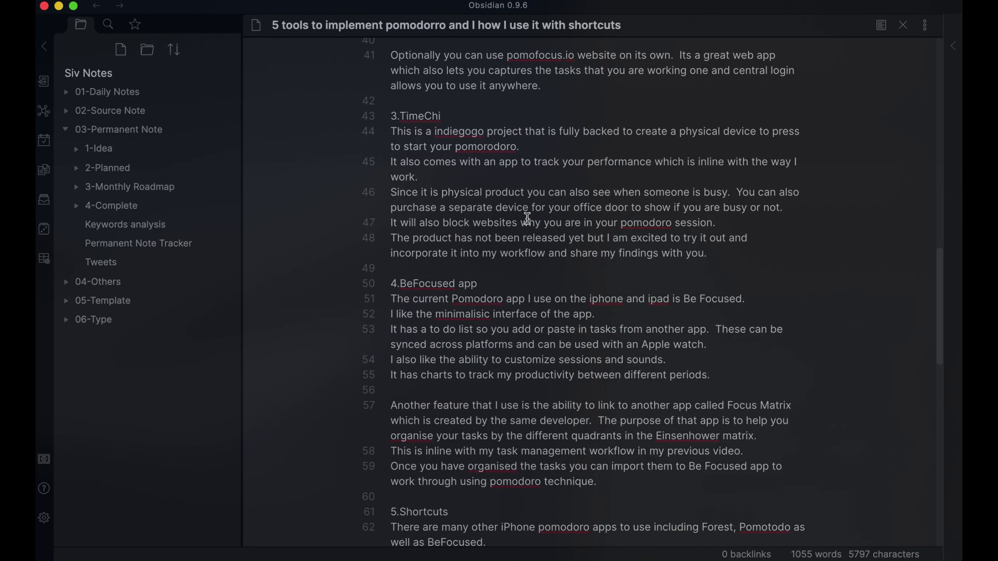
scroll(528, 219, "down", 11)
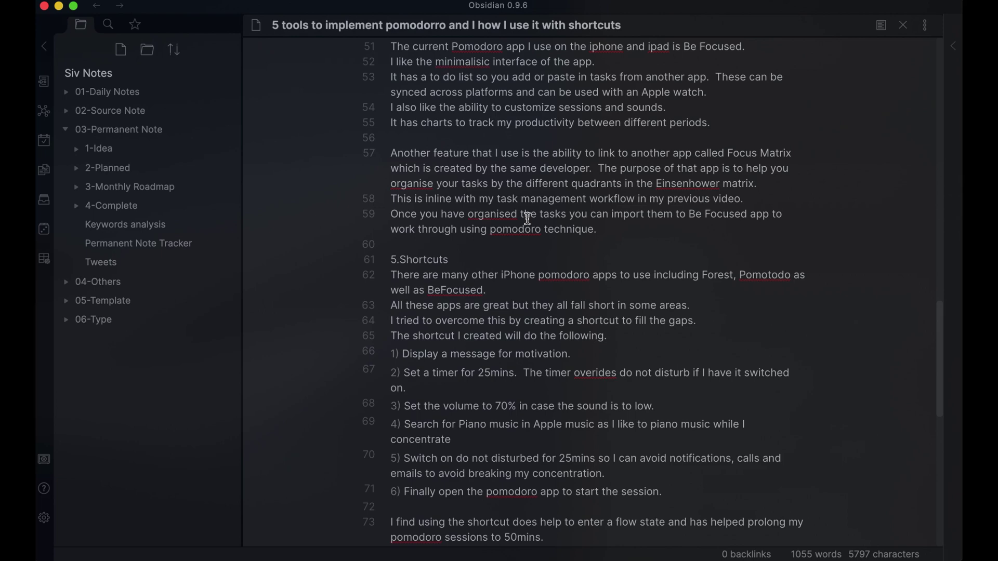
scroll(527, 219, "down", 10)
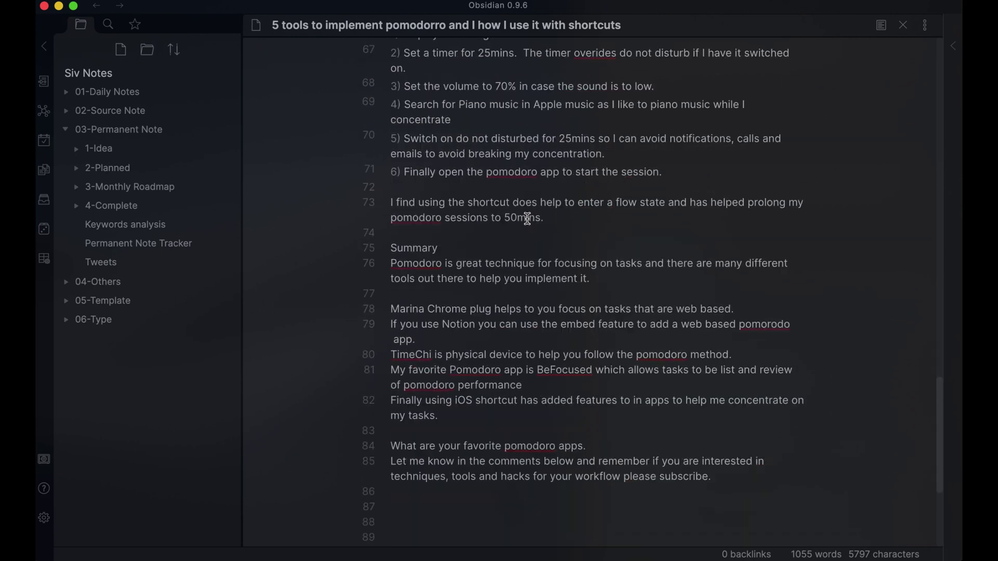
scroll(527, 219, "down", 3)
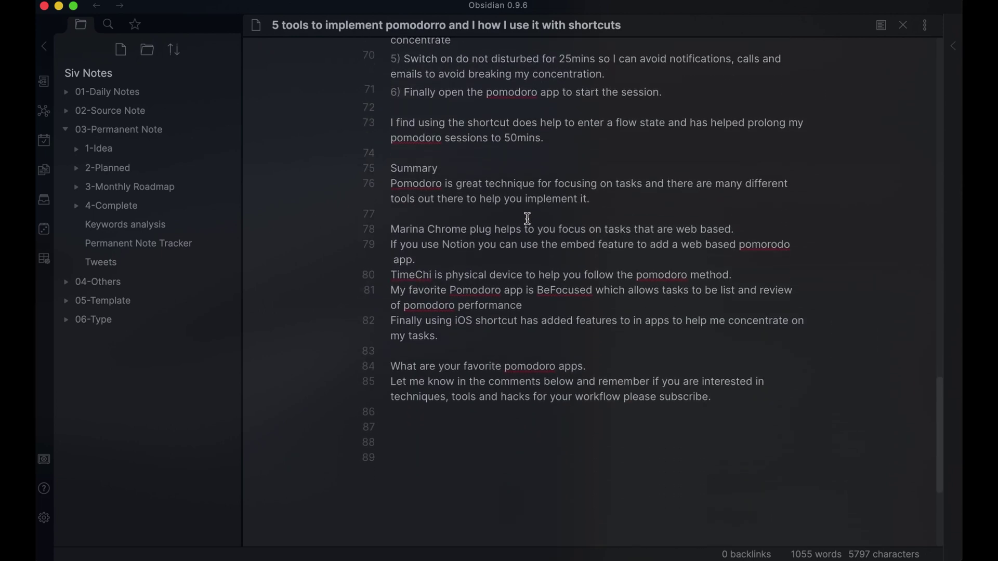
scroll(527, 219, "down", 3)
scroll(527, 219, "up", 18)
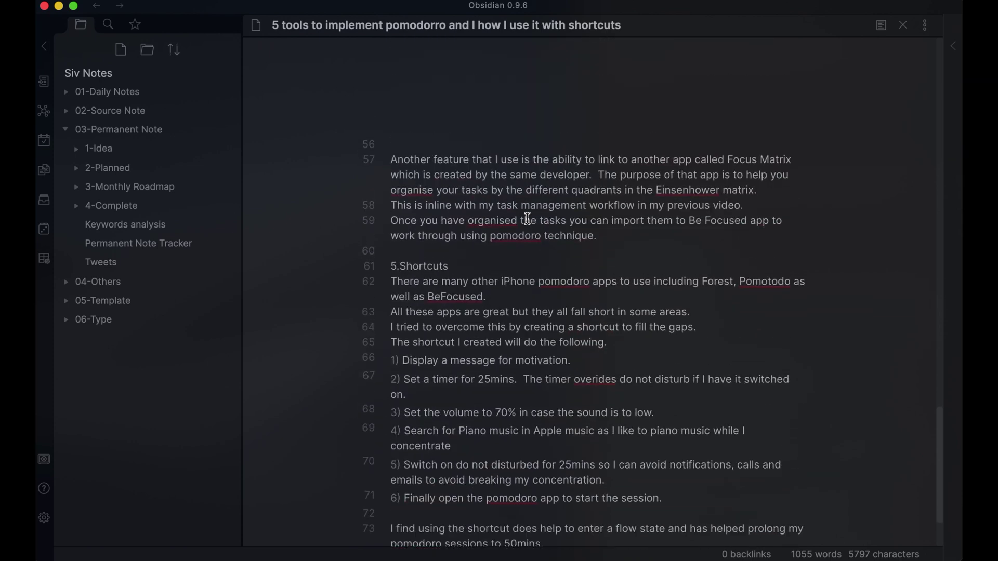
scroll(527, 219, "up", 15)
scroll(527, 219, "up", 10)
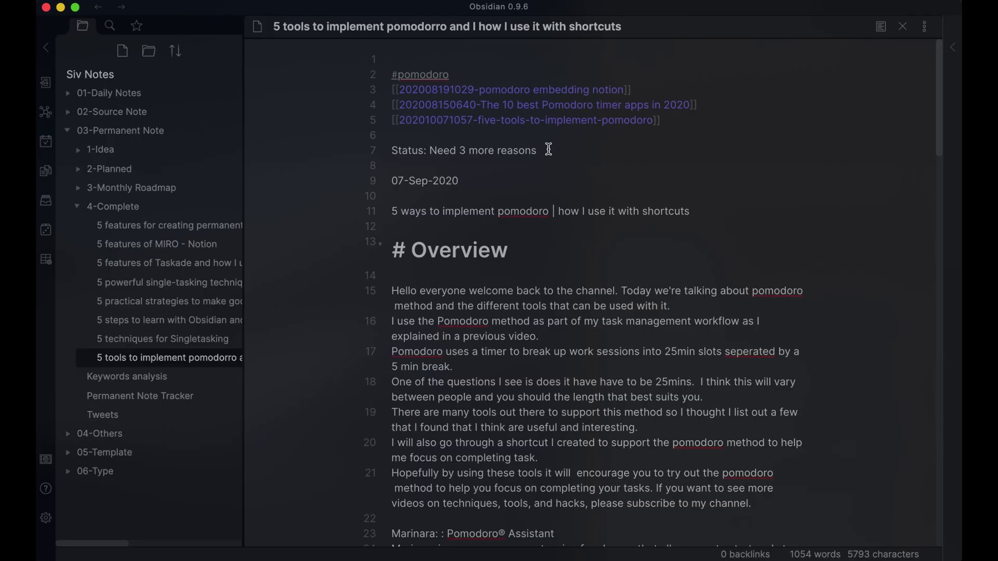
type("^status")
In Permanent Note Tracker, add a new table row linking the pomodoro tools note
left_click(156, 396)
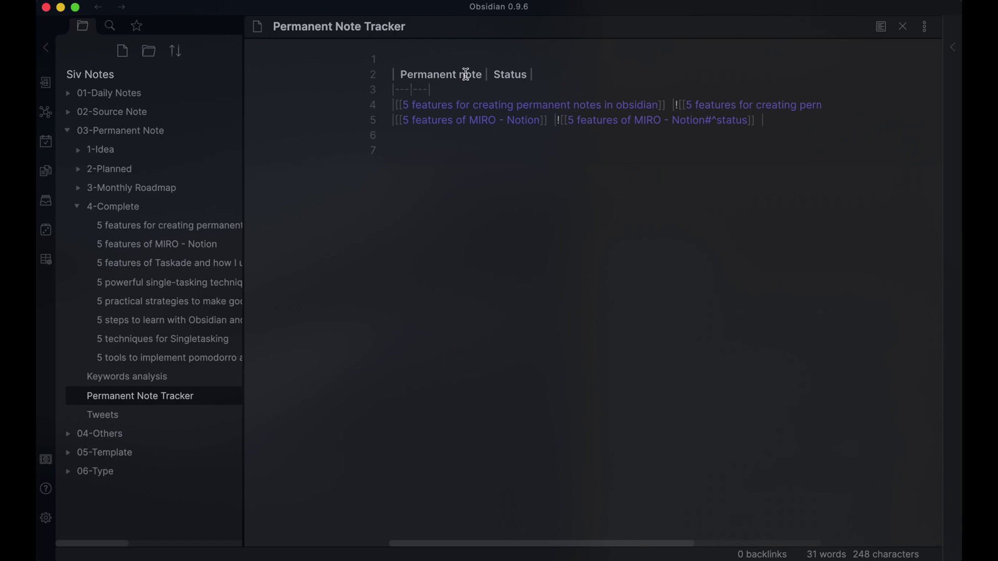
left_click(781, 119)
key("Return")
type("|[[")
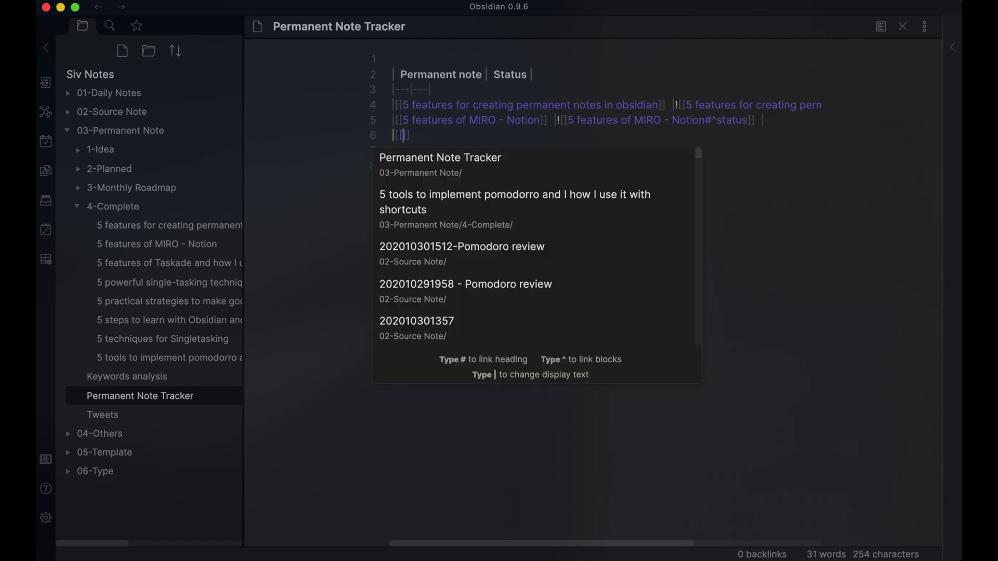
left_click(582, 204)
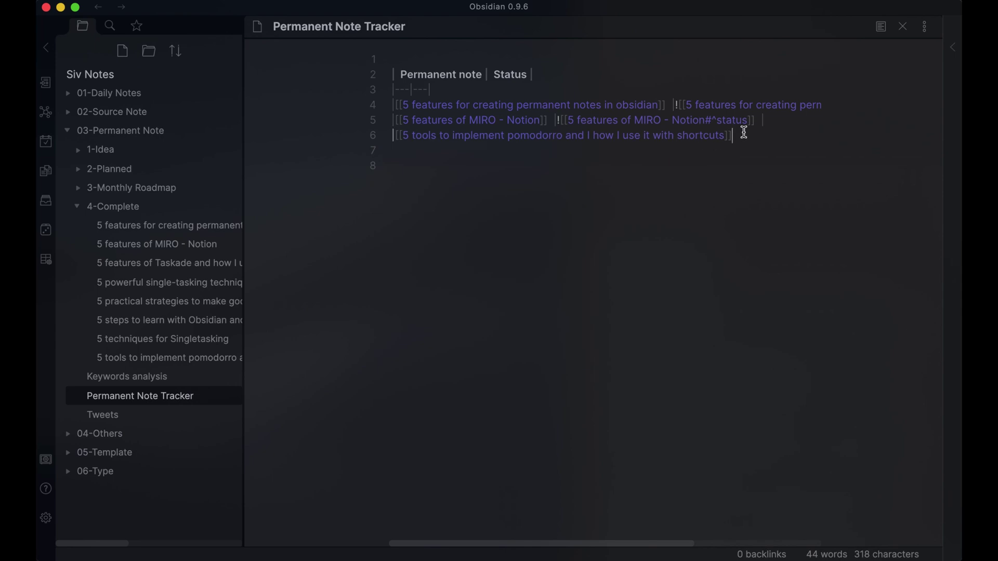
Fill the row's Status cell with ![[5 tools…#^status]], embedding the note's status block
type("|[[")
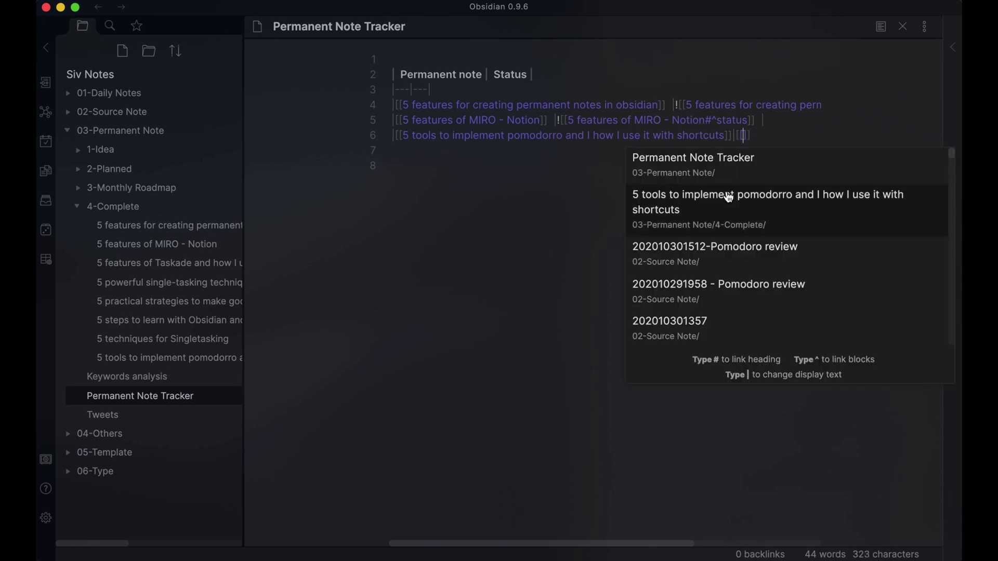
type("5 tool")
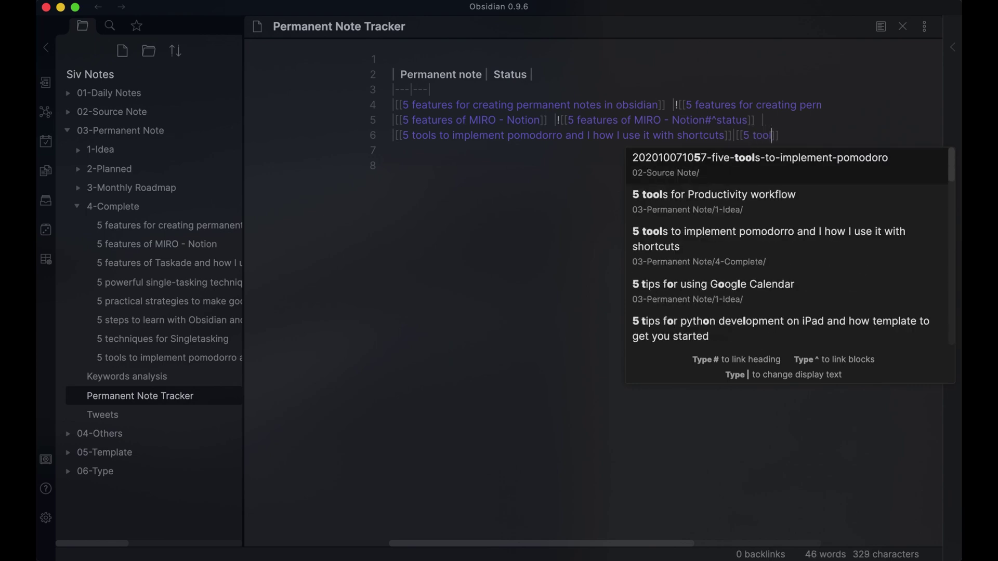
left_click(719, 252)
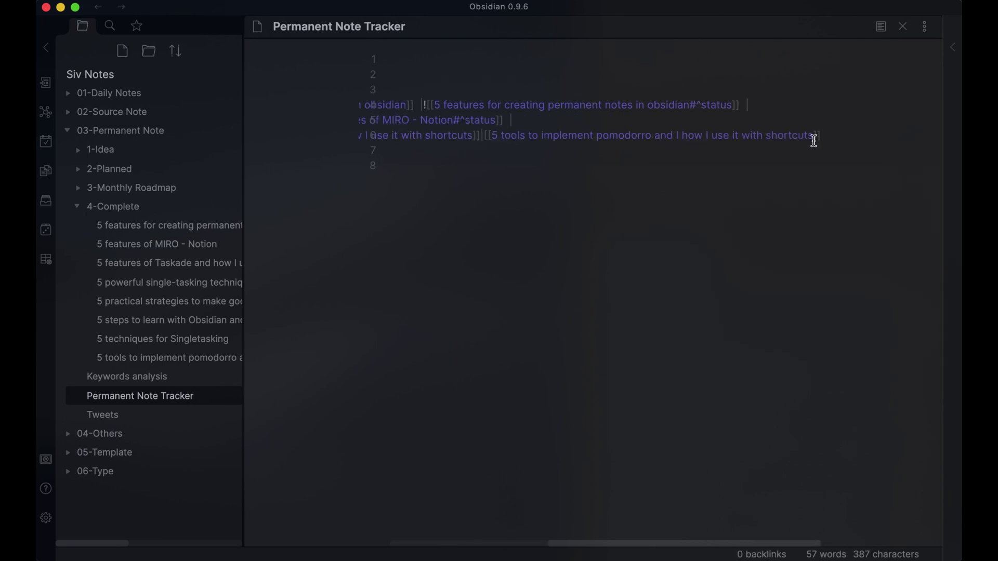
type("#")
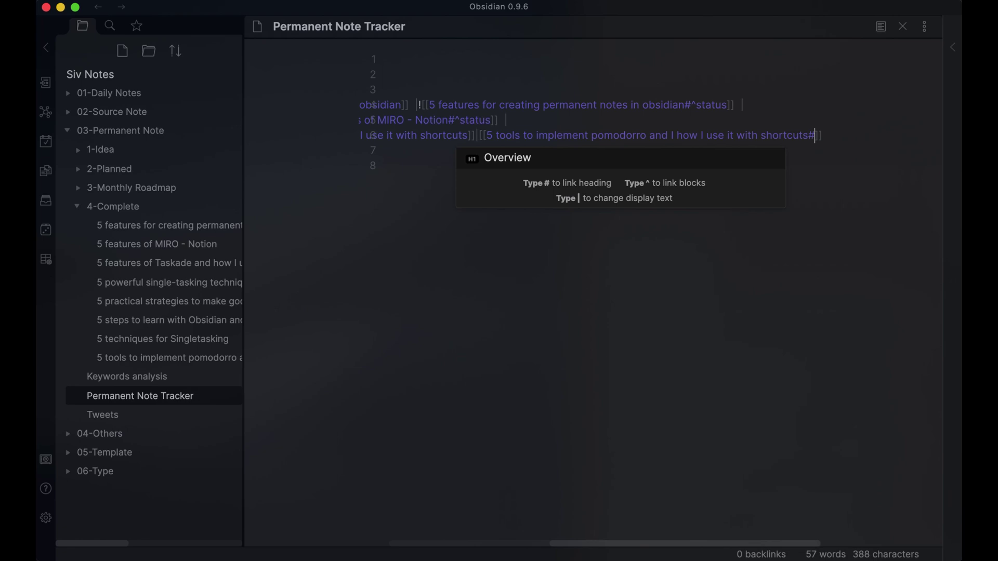
type("^")
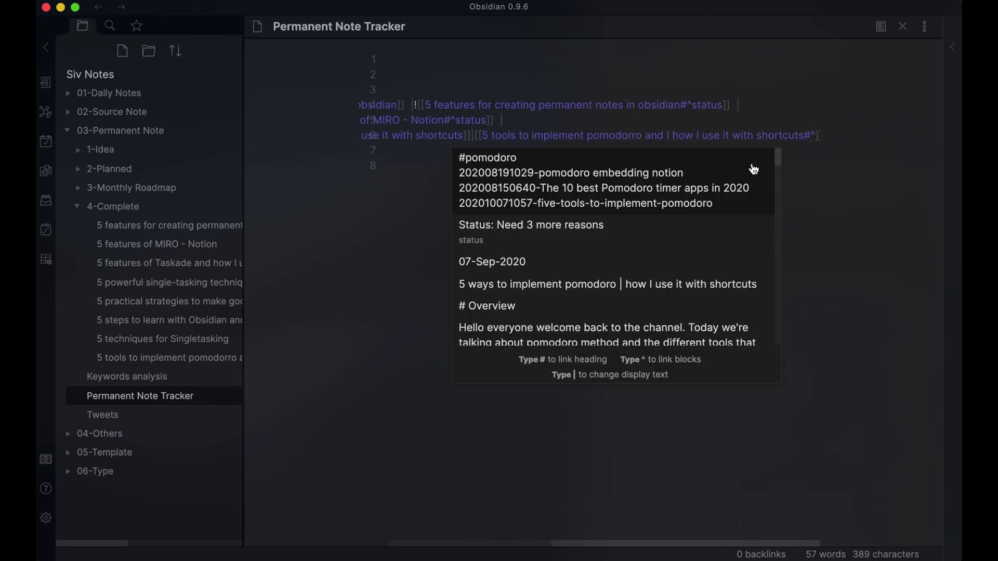
left_click(608, 240)
scroll(630, 223, "left", 10)
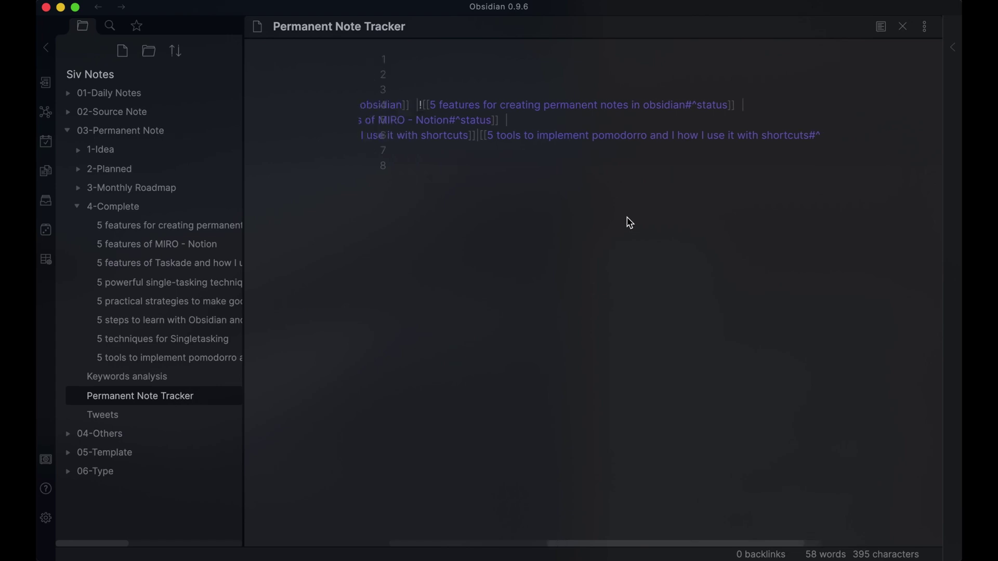
scroll(630, 223, "right", 10)
left_click(441, 136)
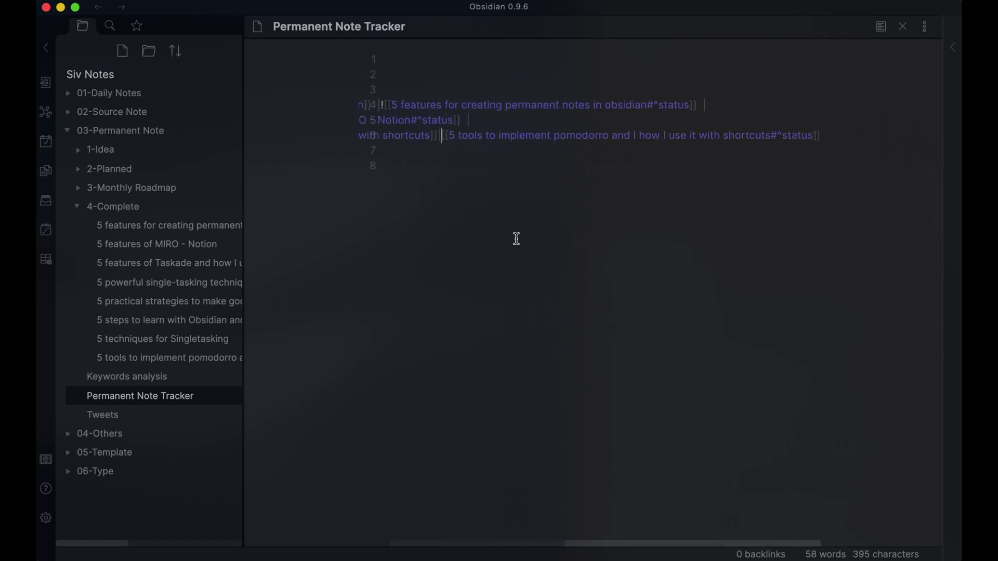
type("!")
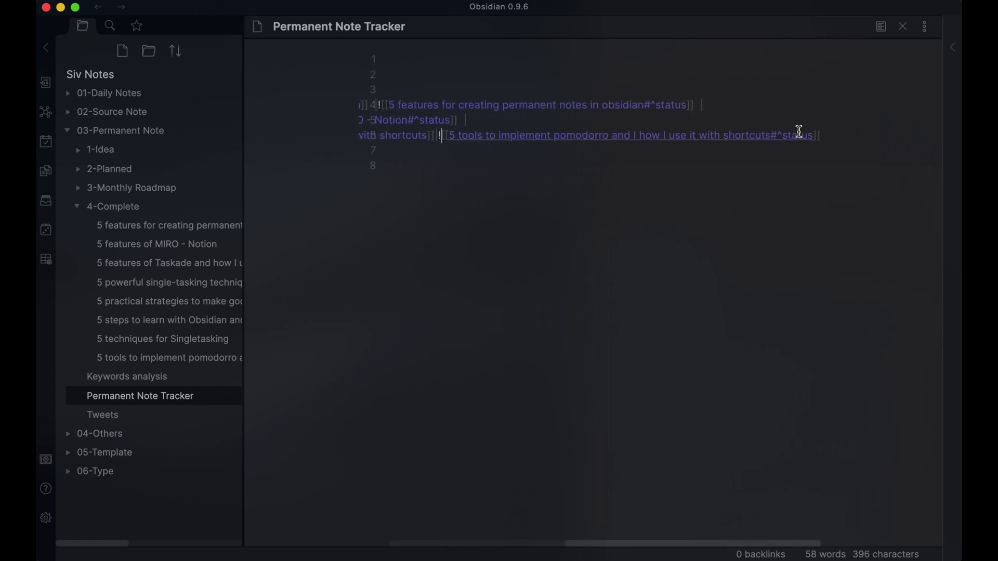
Show the Permanent Note Tracker in preview and pin its pane
left_click(880, 27)
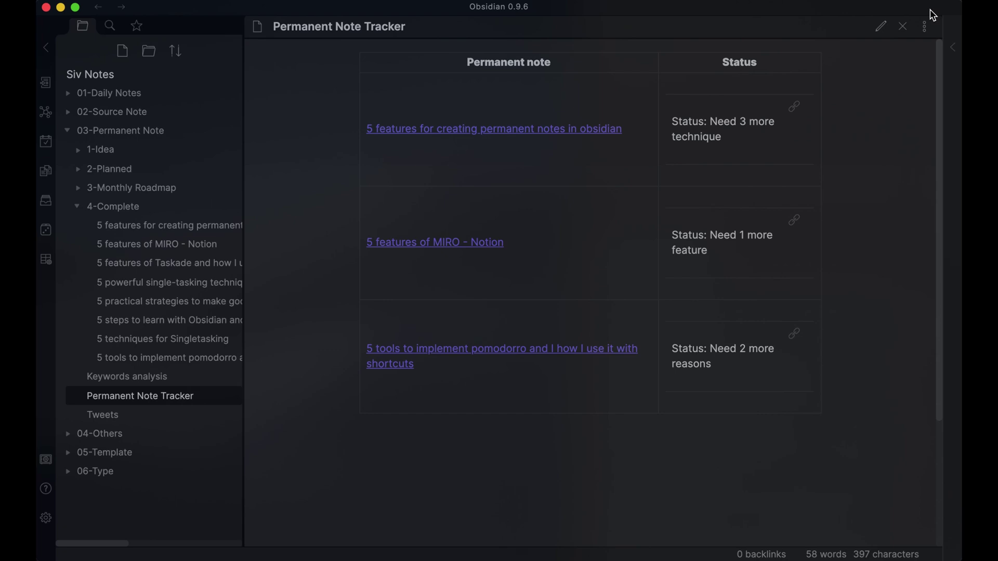
left_click(924, 26)
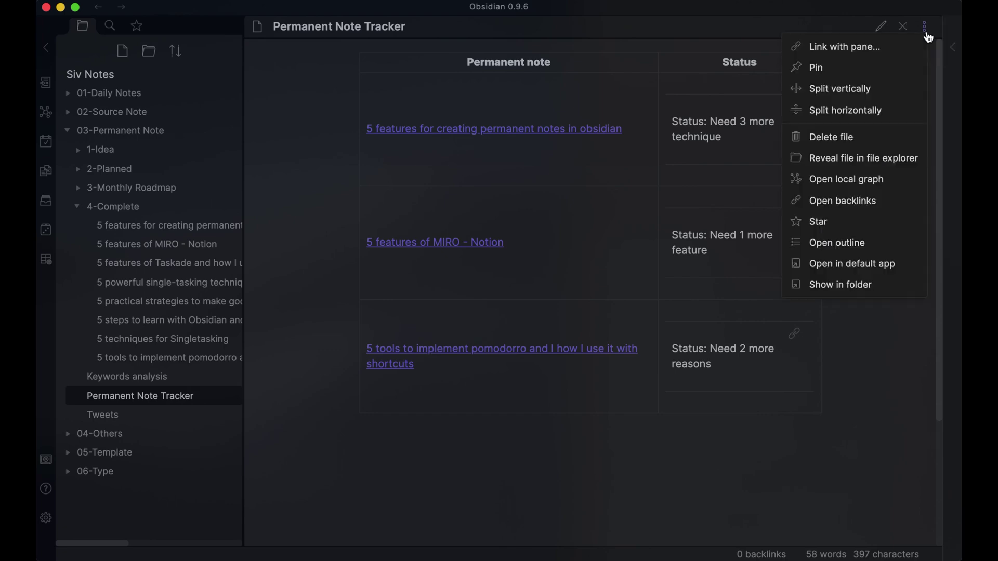
left_click(848, 69)
Change the pomodoro note's status count from 2 to 1, then close both panes
left_click(590, 351)
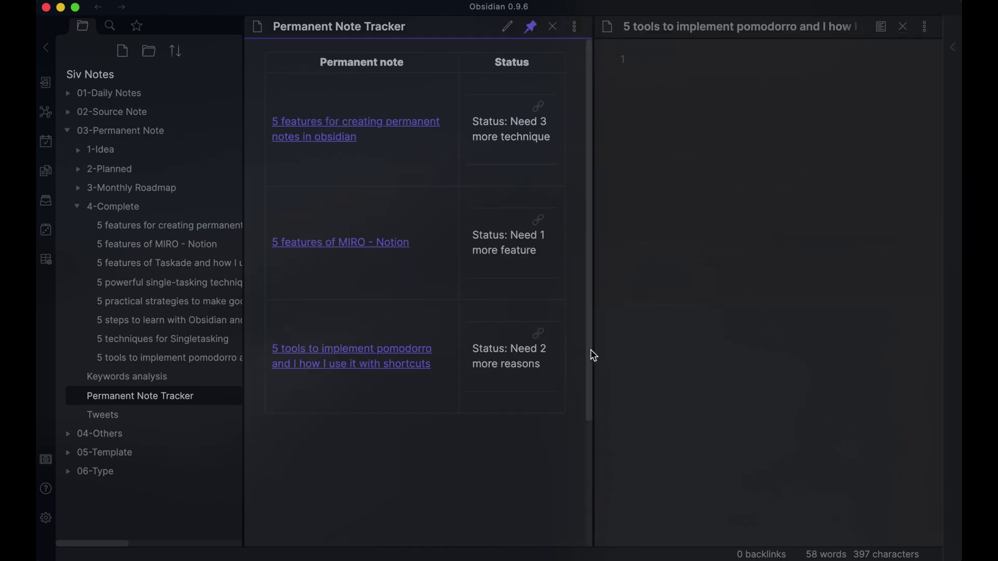
left_click(713, 183)
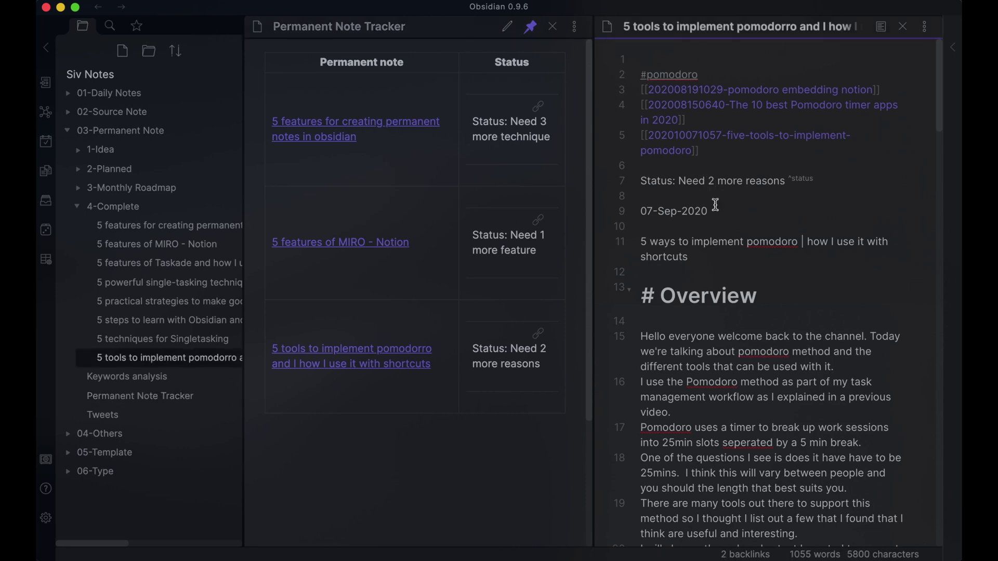
key("BackSpace")
type("1")
left_click(726, 296)
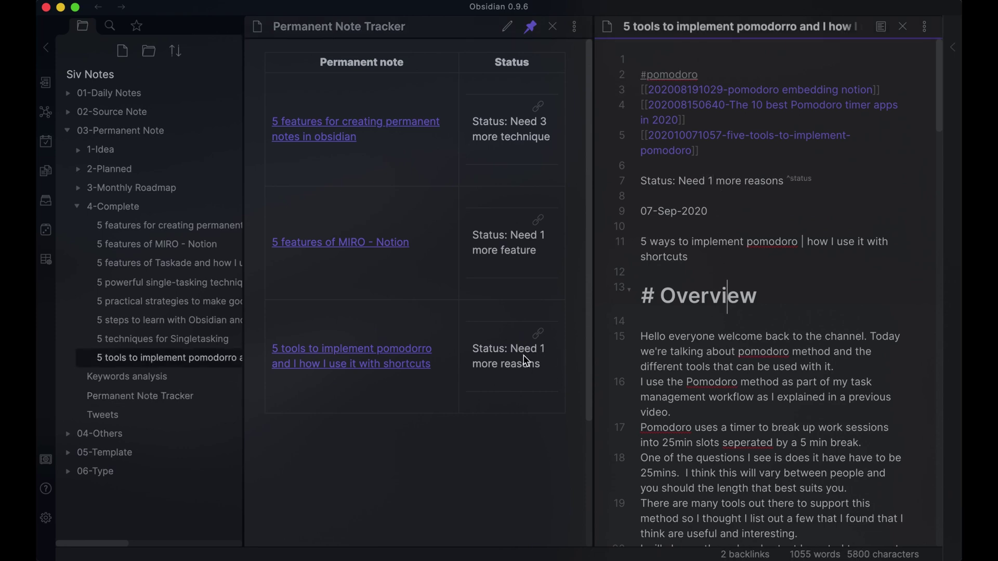
left_click(900, 29)
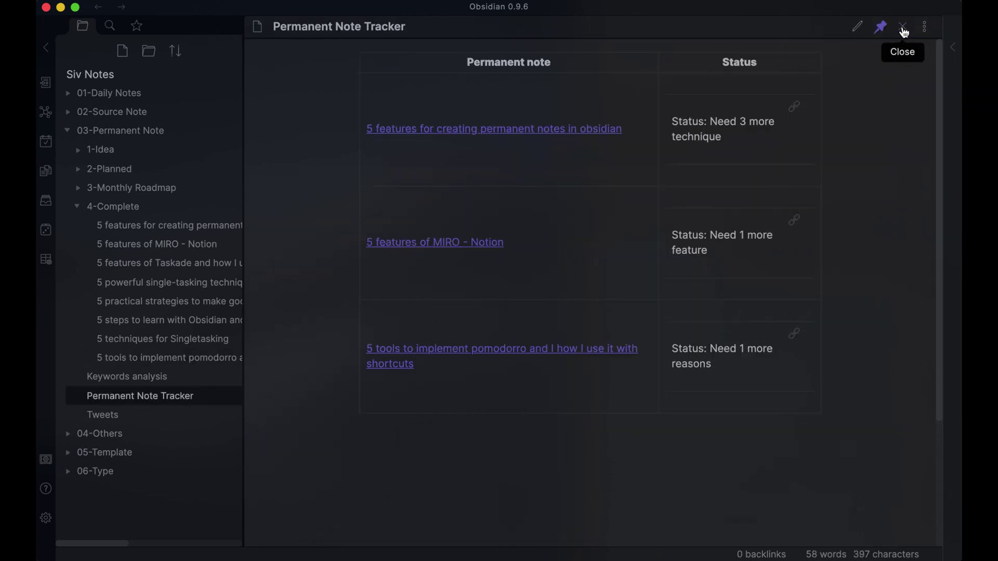
left_click(901, 29)
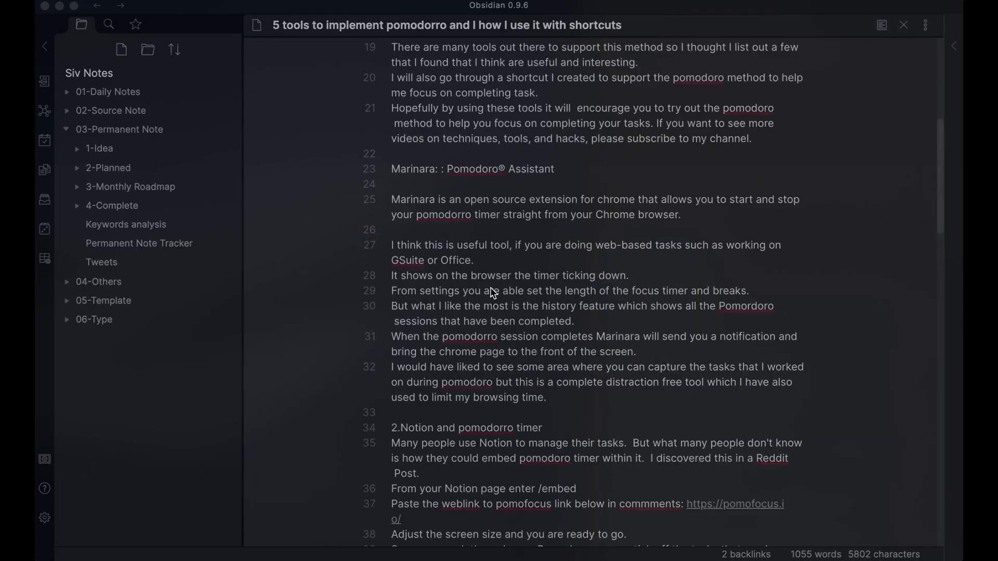
Add ^tweet to the end of the Marinara paragraph on line 25
left_click(701, 220)
type("^tweet")
Add ![[5 tools…#^tweet]] as the last line of Tweets, embedding the Marinara block
left_click(144, 267)
scroll(626, 310, "down", 5)
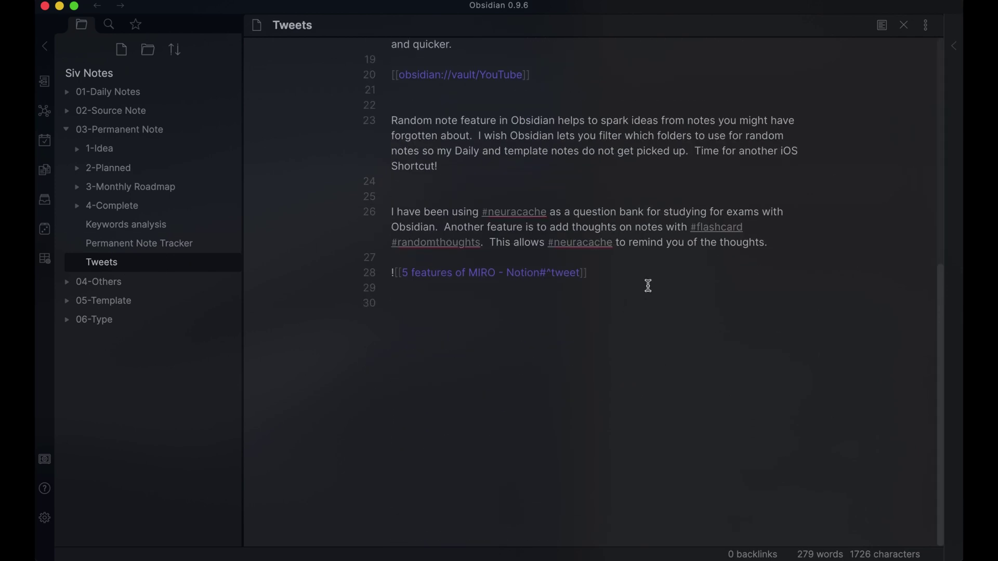
key("Return")
type("![[")
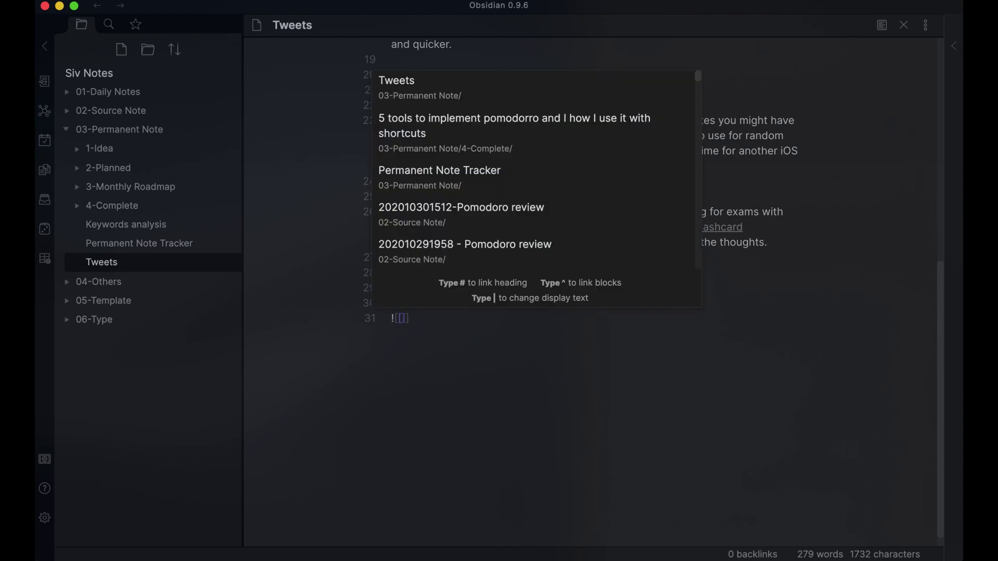
left_click(500, 115)
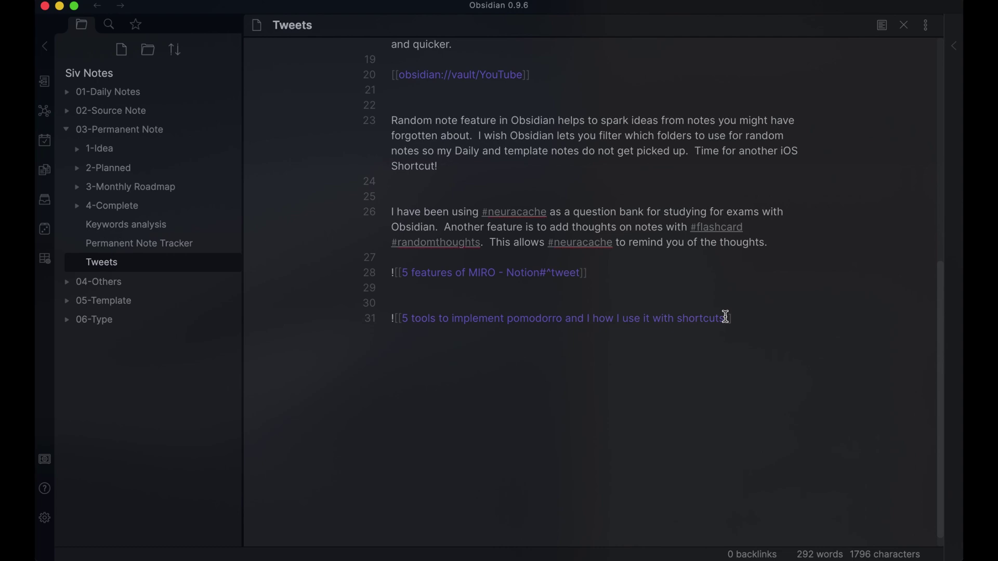
type("#")
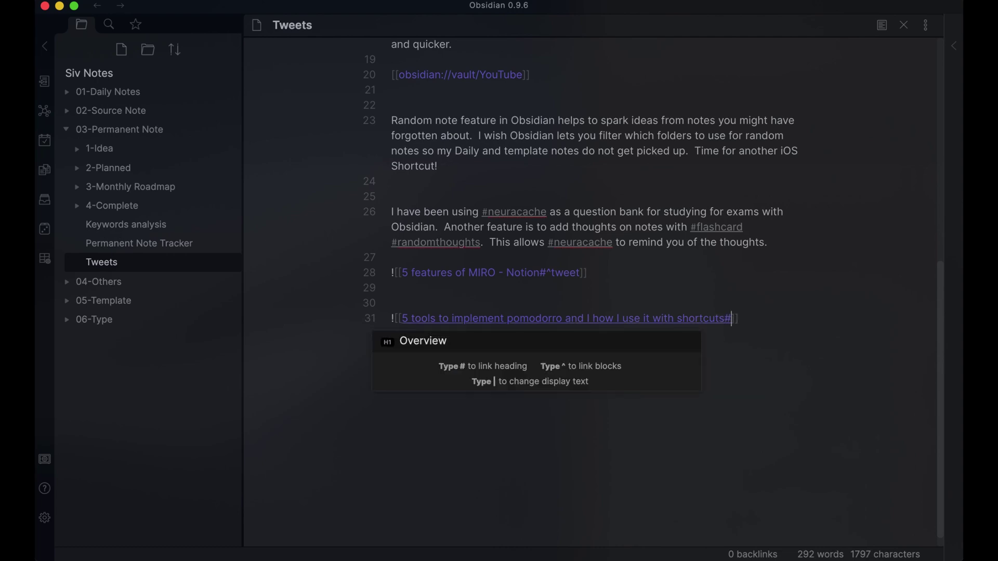
type("^")
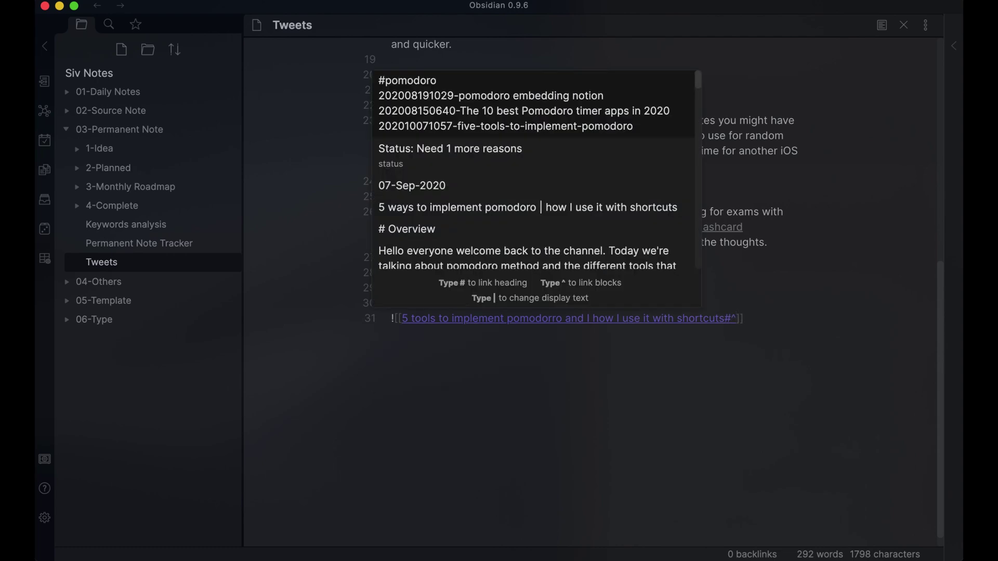
type("twee")
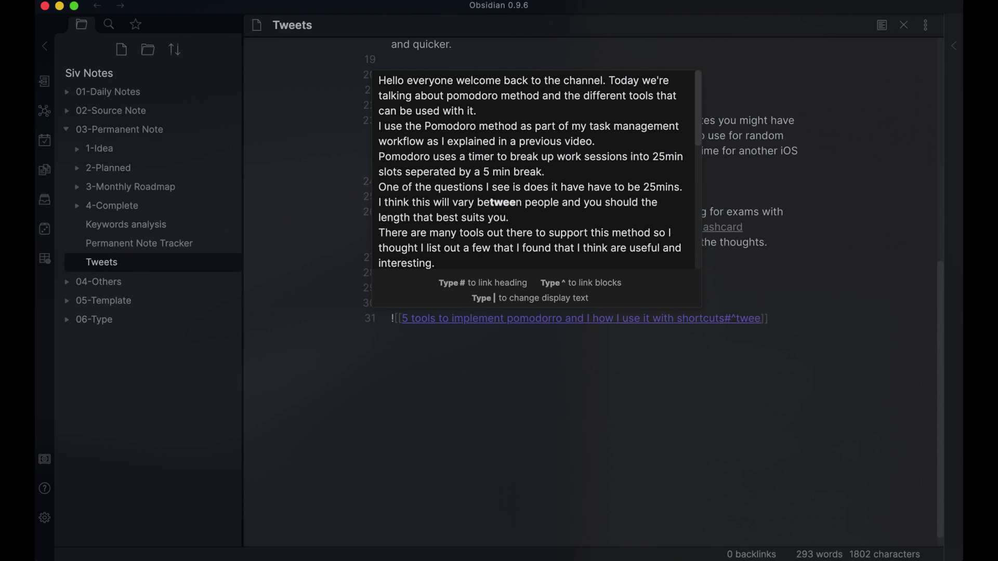
type("t")
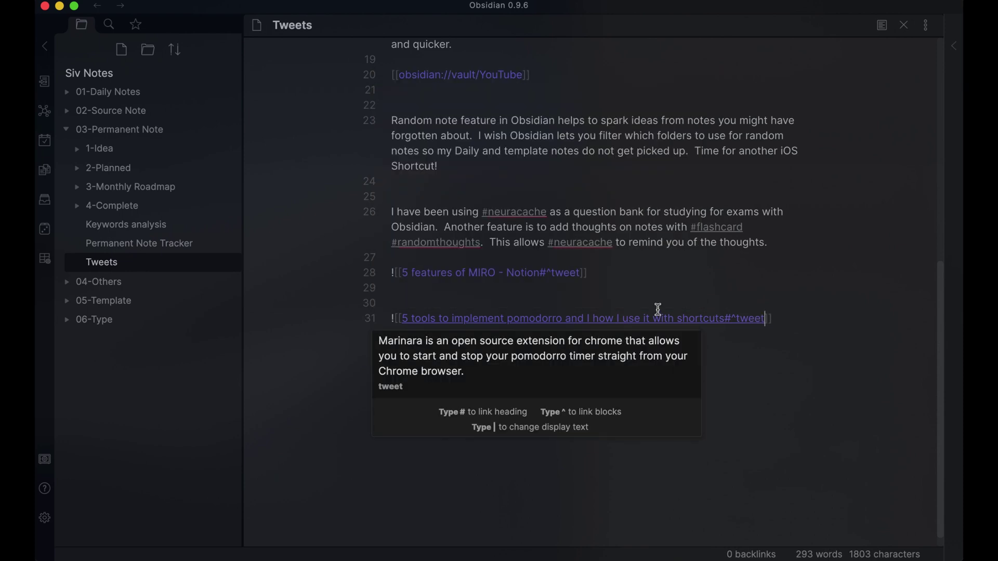
left_click(621, 345)
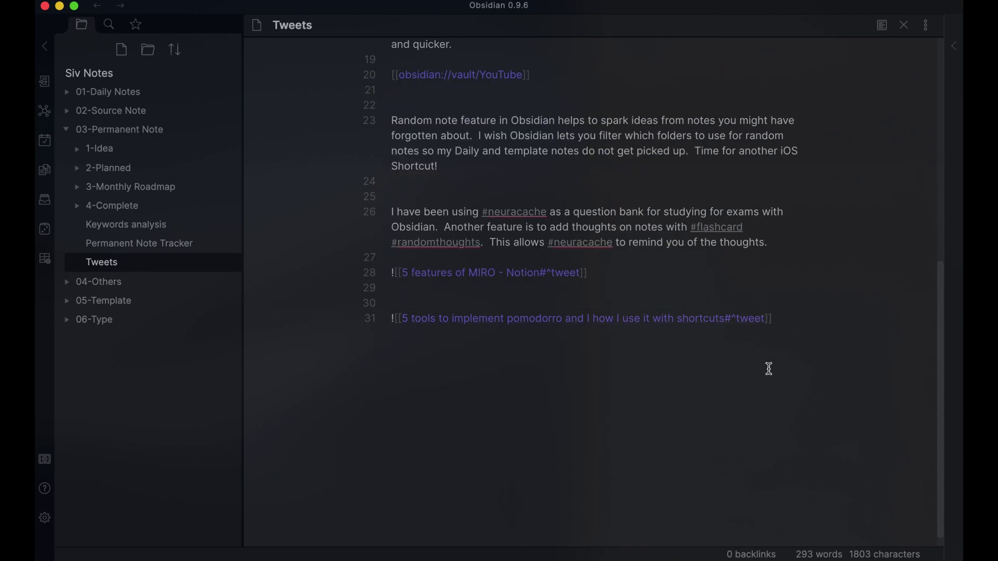
Render Tweets in preview so the MIRO and Marinara blocks appear, briefly selecting the Marinara text
left_click(882, 27)
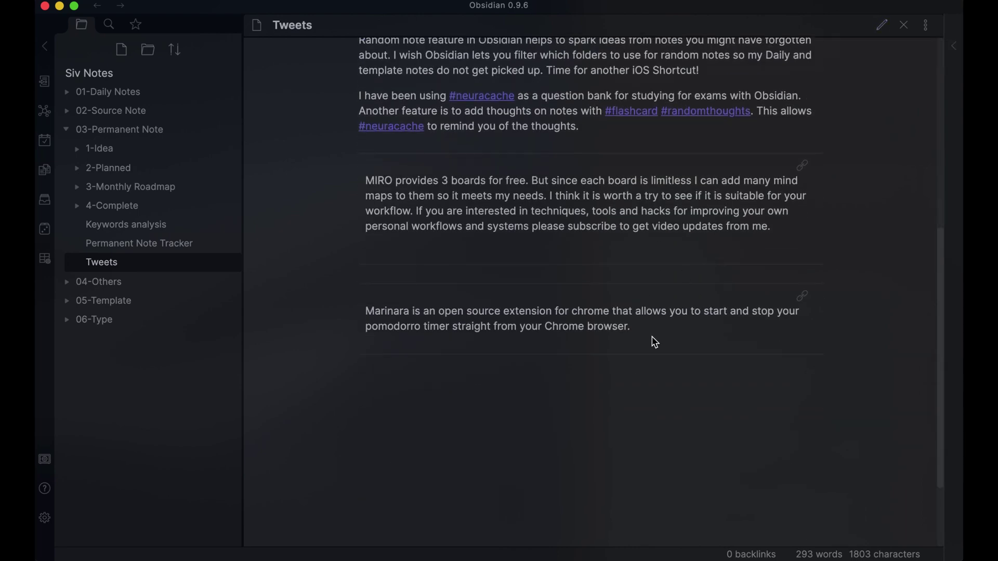
left_click_drag(655, 343, 359, 313)
left_click(673, 415)
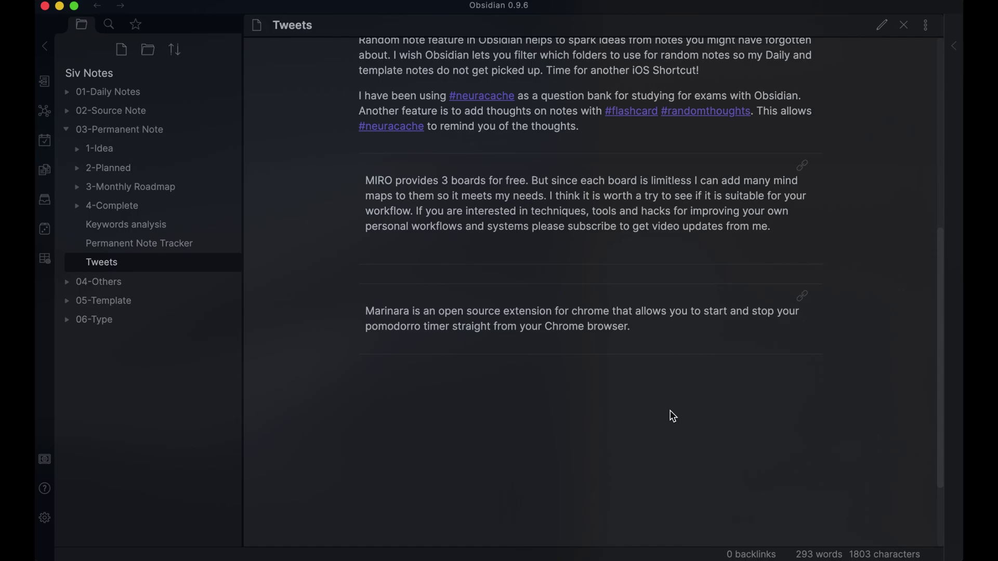